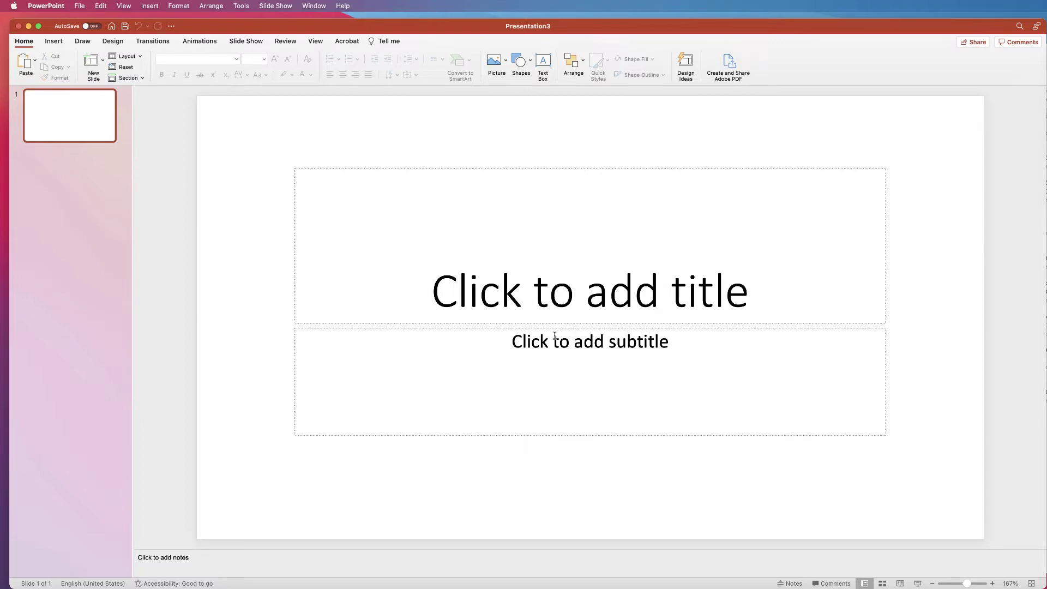
Step: Delete the title and subtitle placeholders from the first slide
{"action": "left_click", "coordinate": [557, 169]}
{"action": "key", "text": "Delete"}
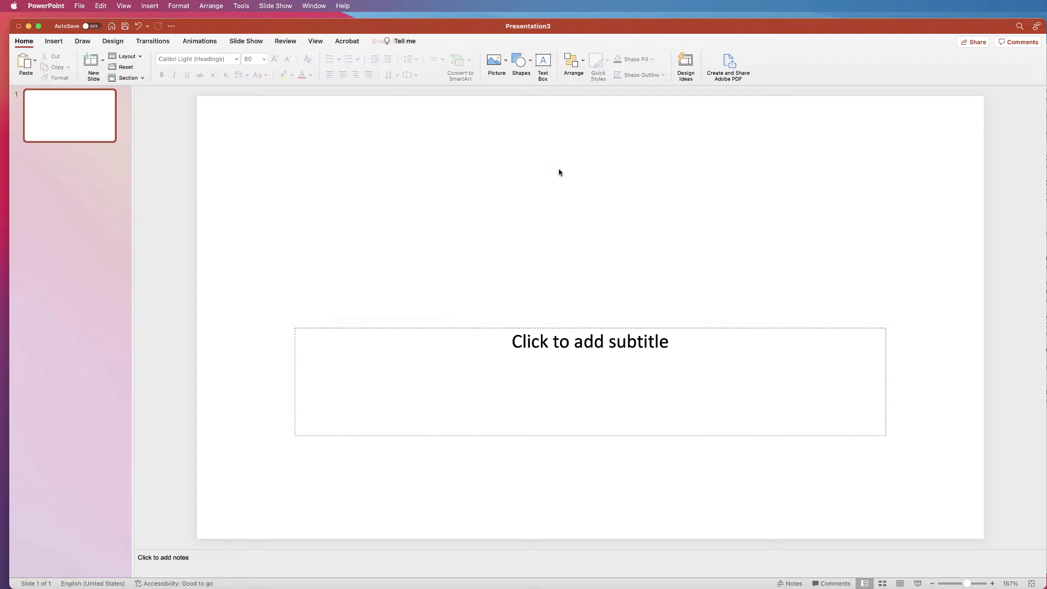
{"action": "left_click", "coordinate": [474, 328]}
{"action": "key", "text": "Delete"}
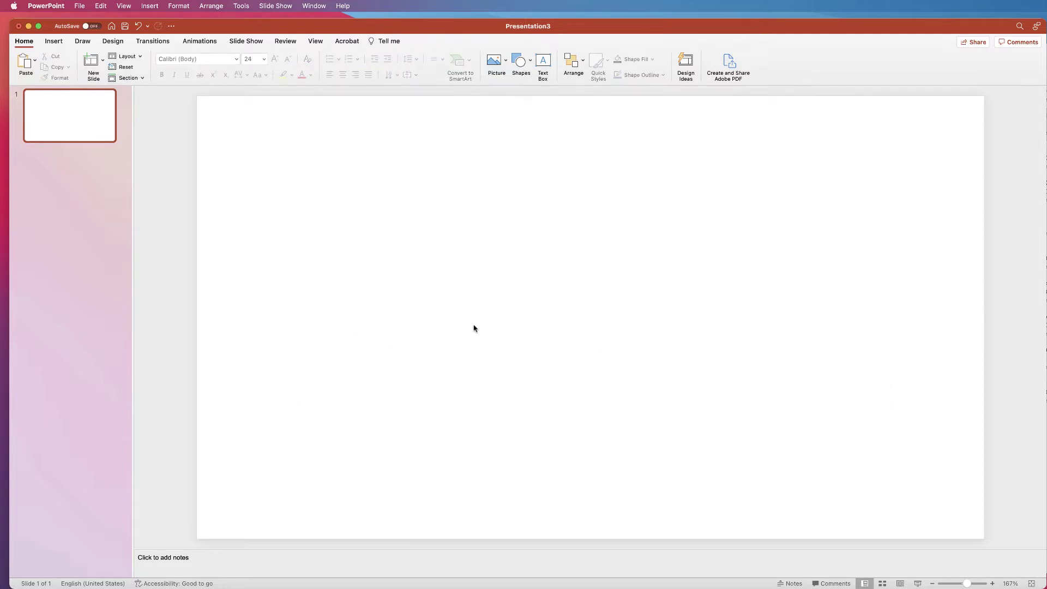
Step: Draw a circle about 9.63 cm across near the slide's centre and apply the gold preset shape style
{"action": "left_click", "coordinate": [54, 41]}
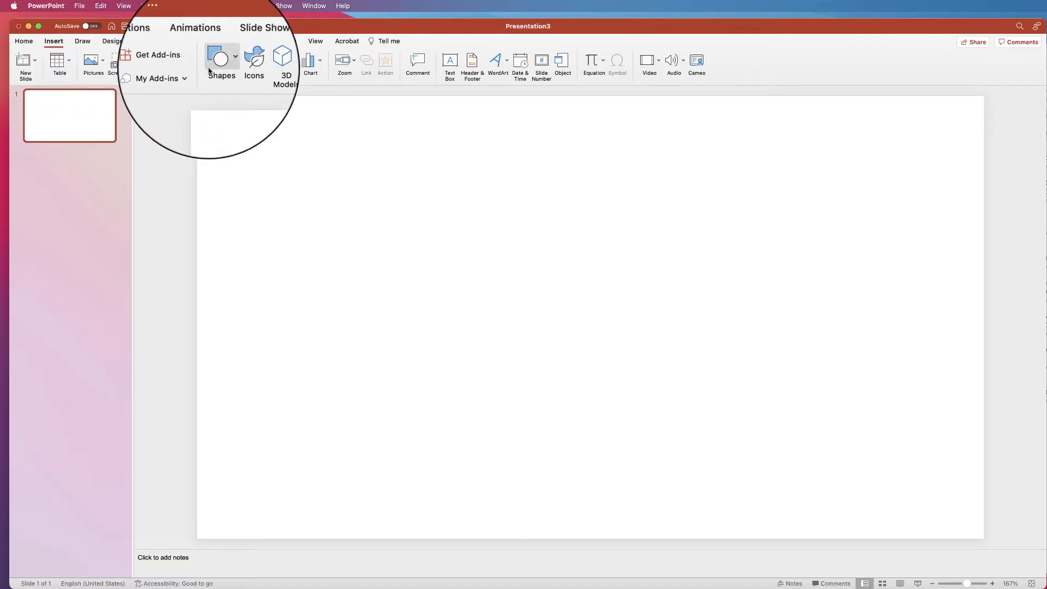
{"action": "left_click", "coordinate": [226, 62]}
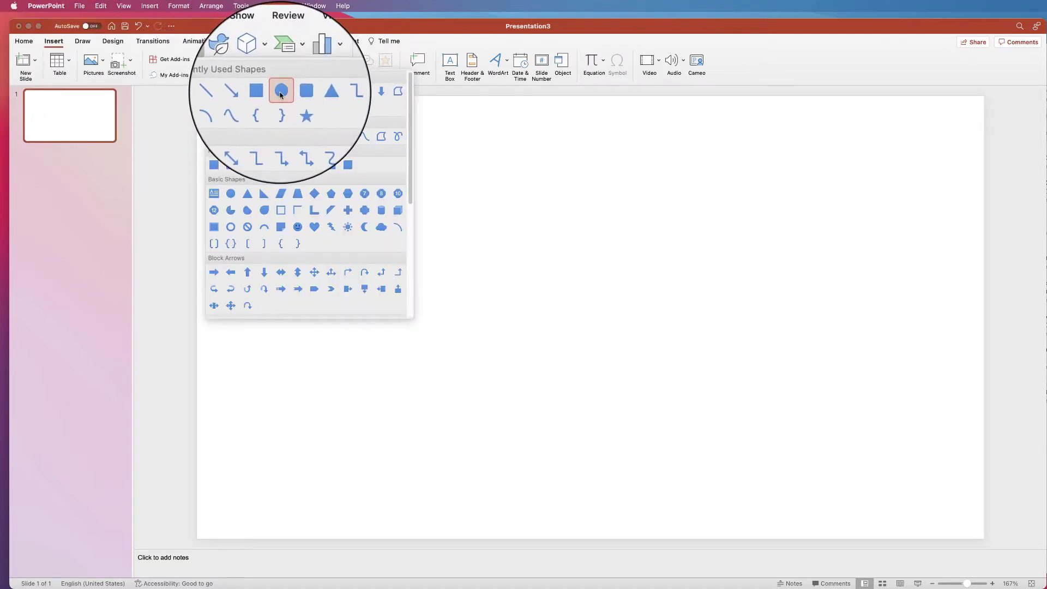
{"action": "left_click", "coordinate": [231, 194]}
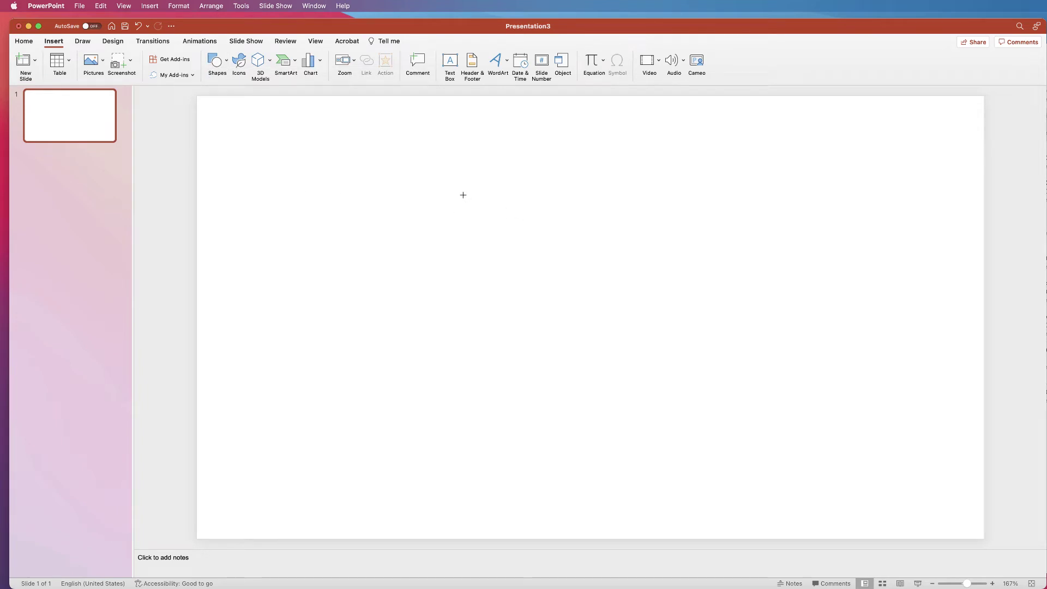
{"action": "left_click_drag", "start_coordinate": [457, 184], "coordinate": [682, 354]}
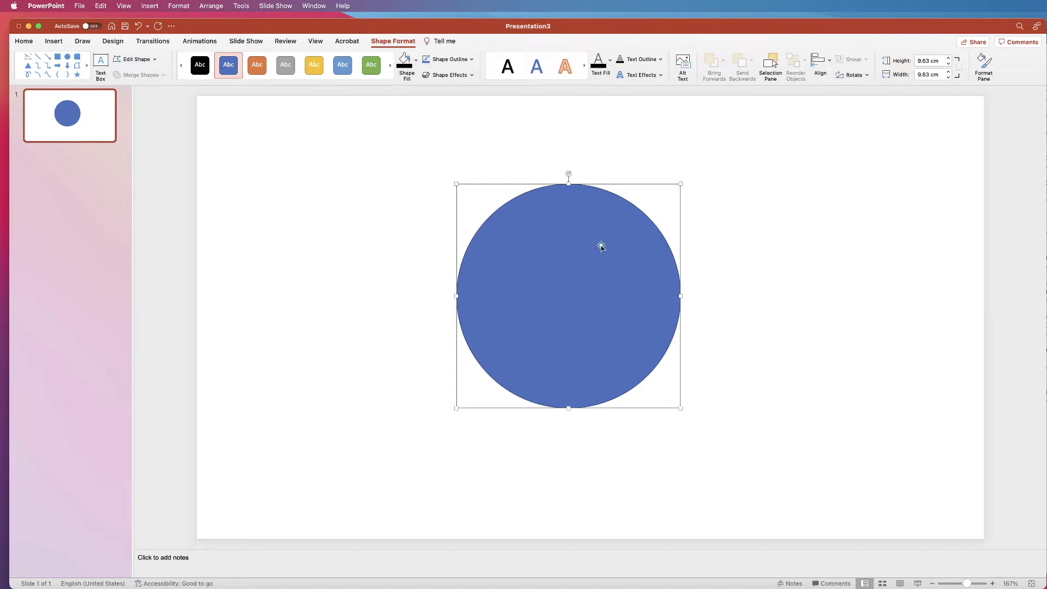
{"action": "left_click", "coordinate": [314, 69]}
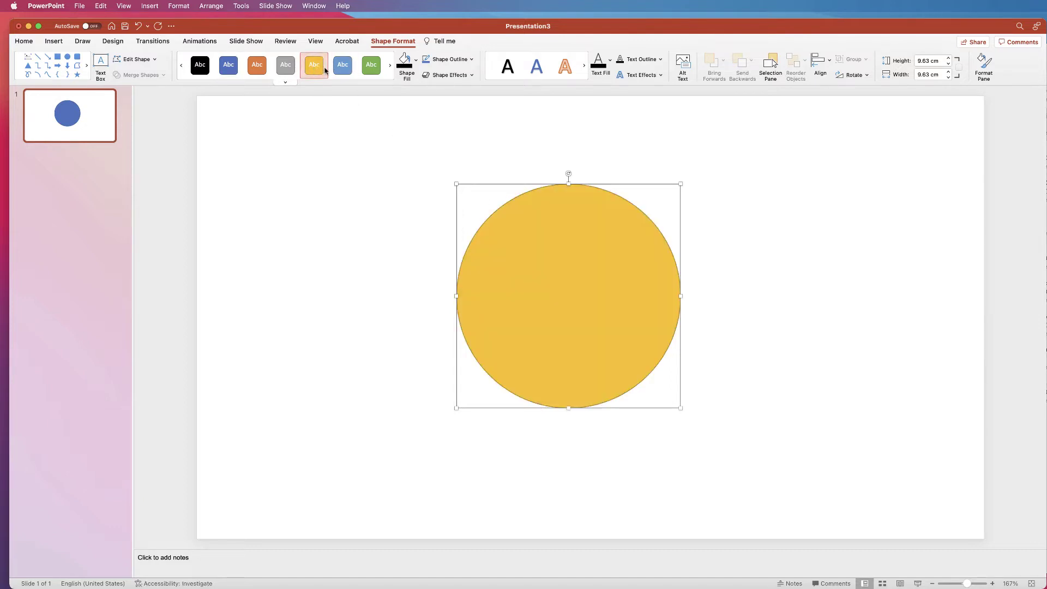
{"action": "left_click", "coordinate": [756, 230]}
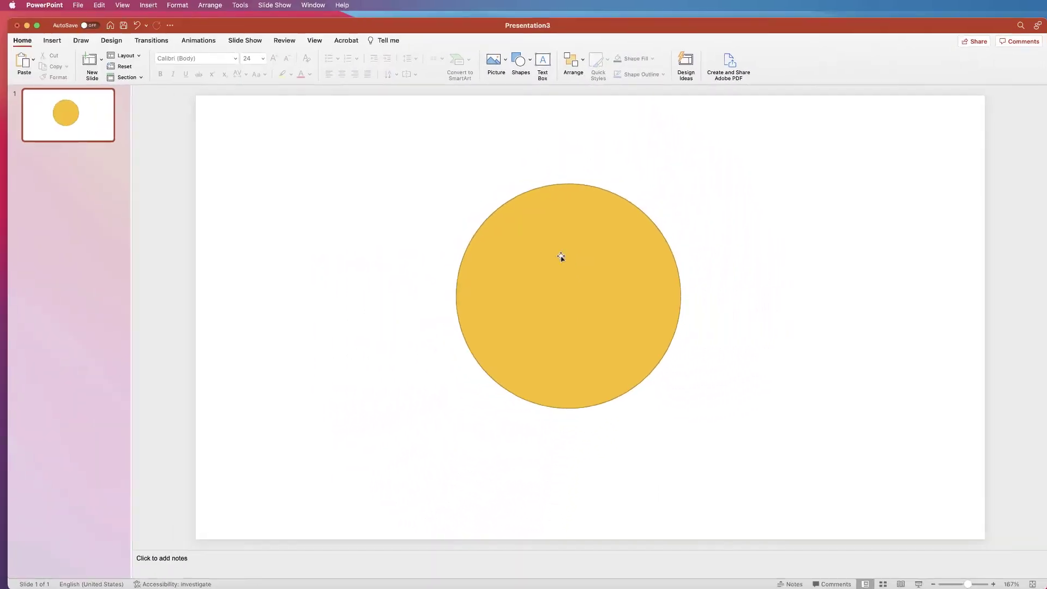
Step: Try the gold circle without any outline
{"action": "left_click", "coordinate": [565, 249]}
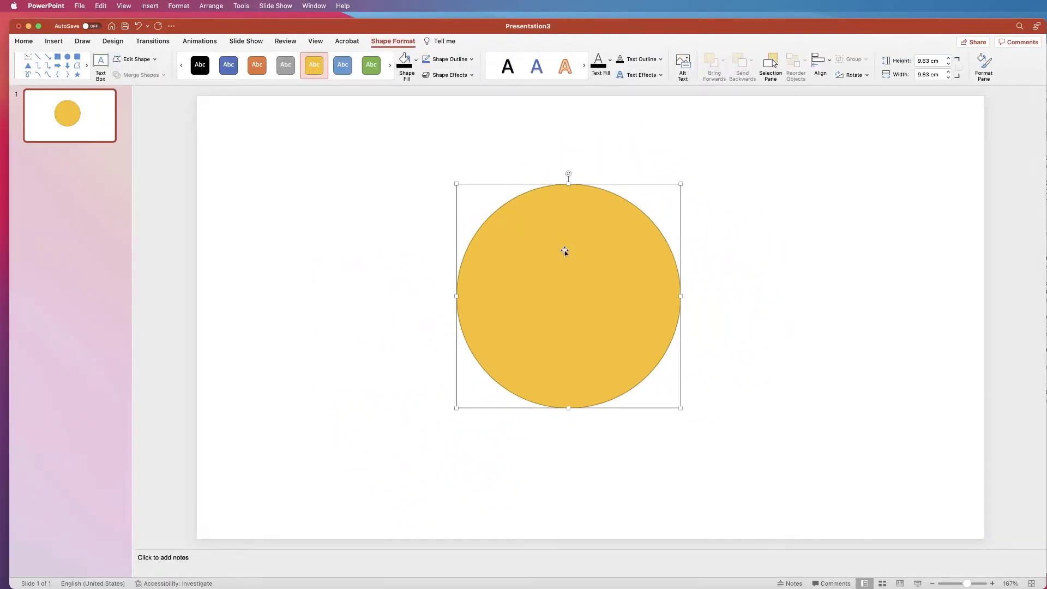
{"action": "left_click", "coordinate": [471, 59]}
{"action": "left_click", "coordinate": [467, 83]}
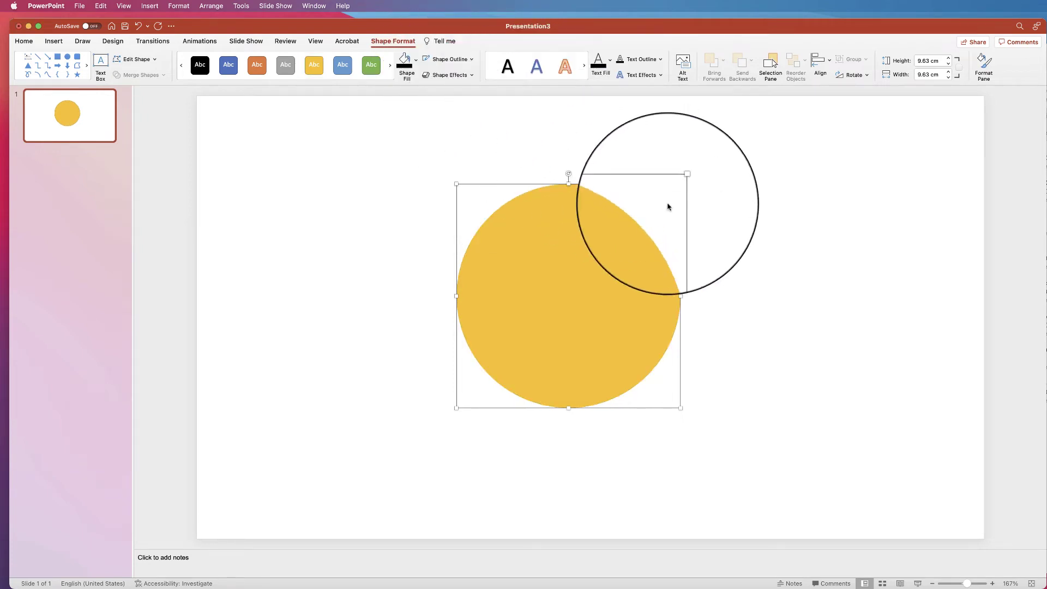
{"action": "left_click", "coordinate": [733, 247]}
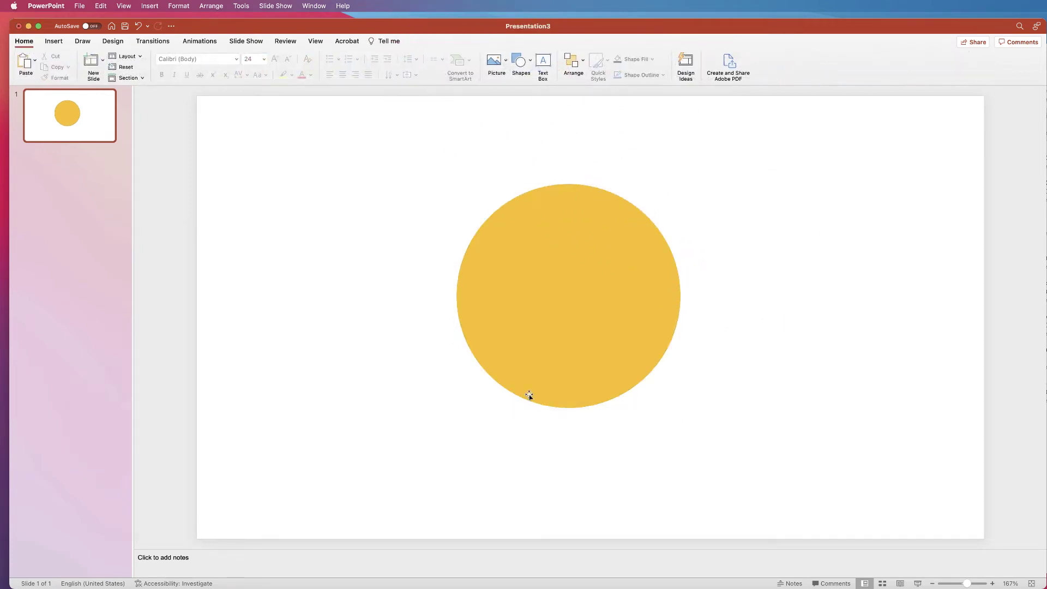
Step: Open the Format Shape settings for the gold circle and expand the Fill options
{"action": "left_click", "coordinate": [592, 288]}
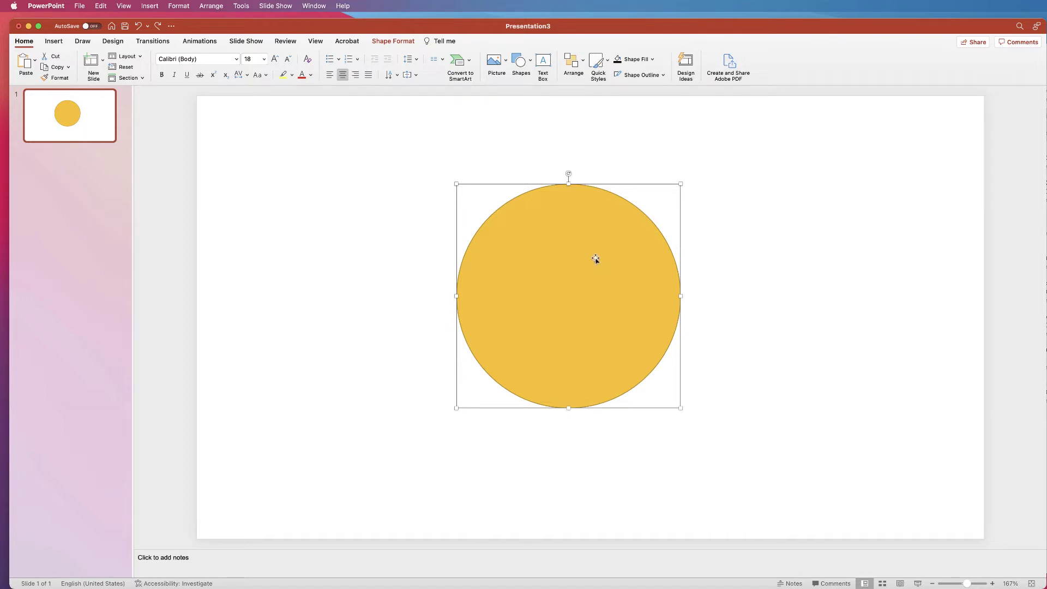
{"action": "left_click", "coordinate": [739, 240]}
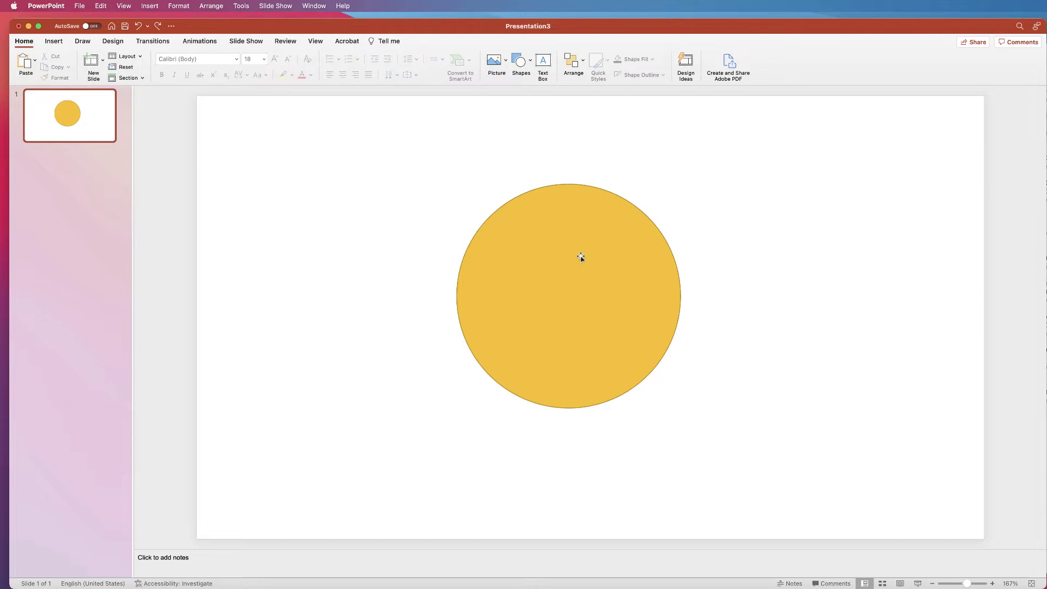
{"action": "left_click", "coordinate": [582, 256]}
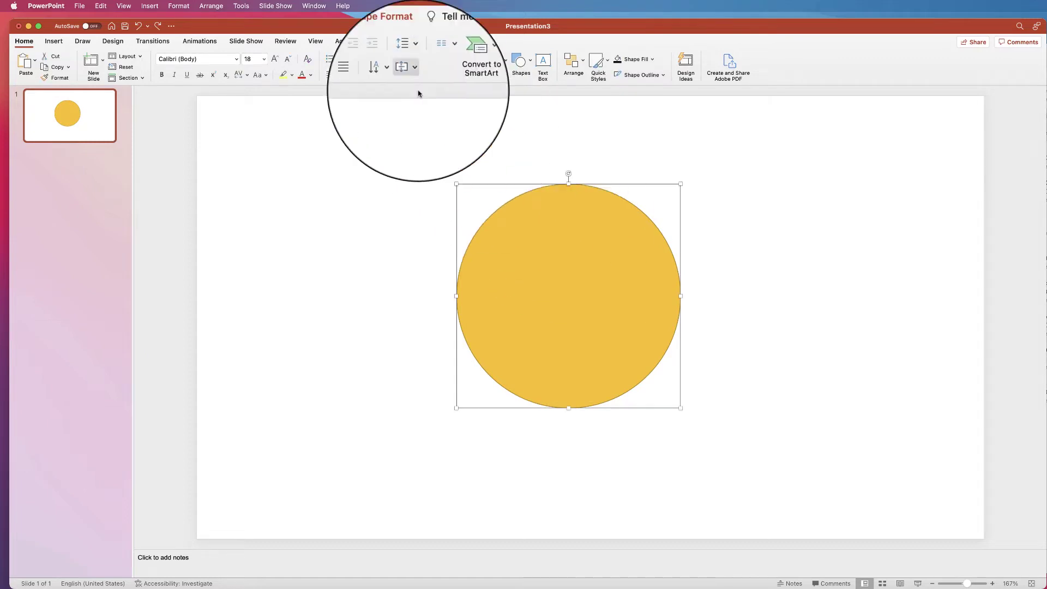
{"action": "left_click", "coordinate": [393, 41]}
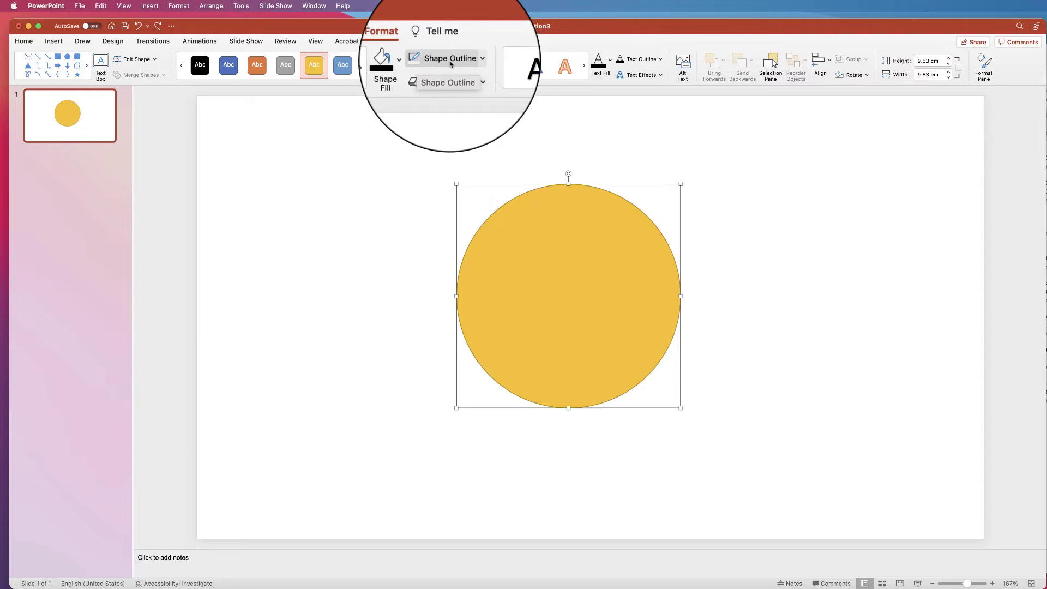
{"action": "left_click", "coordinate": [983, 68]}
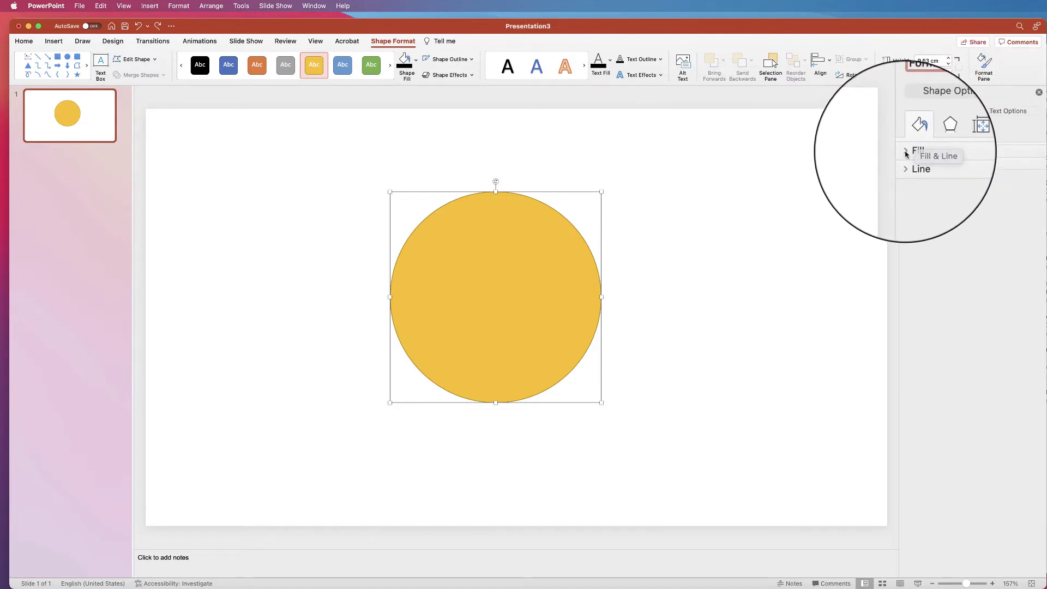
{"action": "left_click", "coordinate": [907, 152]}
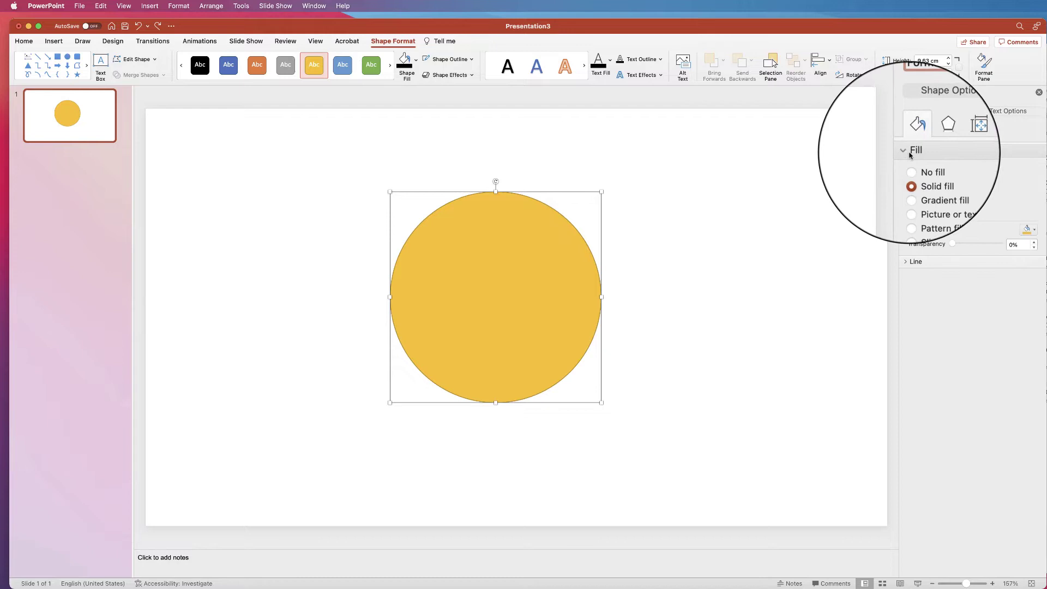
Step: Examine the circle's fill colour, fill transparency and line colour options
{"action": "left_click", "coordinate": [1035, 233]}
{"action": "left_click", "coordinate": [1036, 233]}
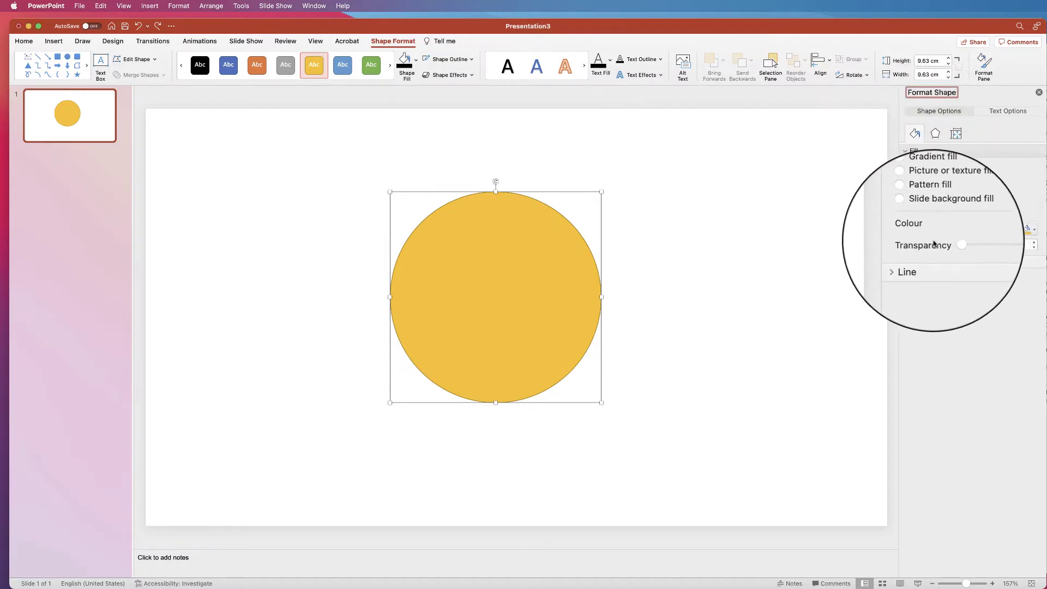
{"action": "mouse_move", "coordinate": [951, 245]}
{"action": "left_mouse_down"}
{"action": "mouse_move", "coordinate": [982, 243]}
{"action": "mouse_move", "coordinate": [946, 247]}
{"action": "left_mouse_up"}
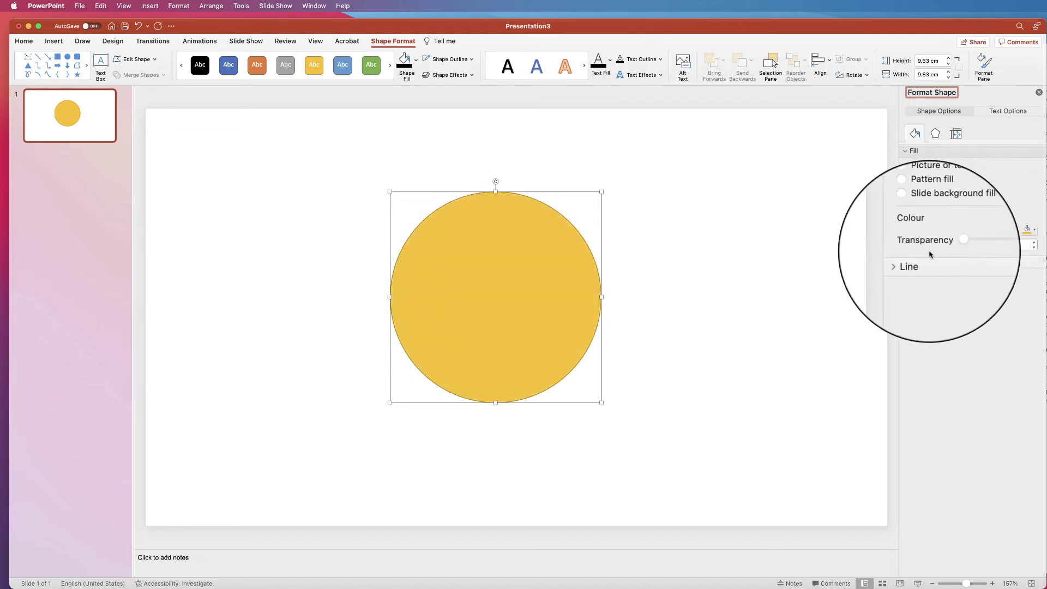
{"action": "left_click", "coordinate": [907, 262]}
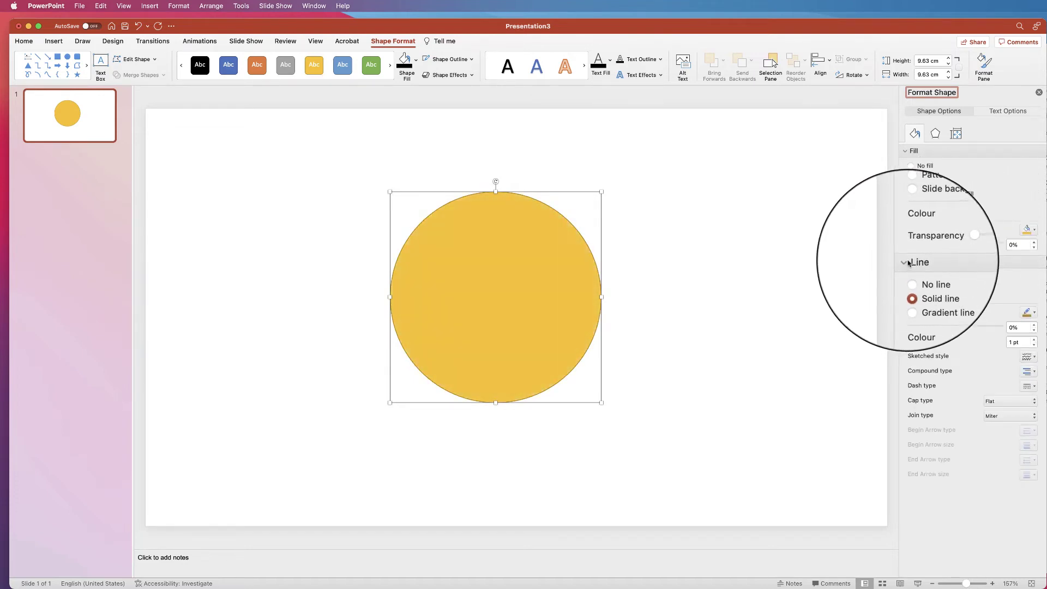
{"action": "left_click", "coordinate": [1035, 314]}
{"action": "key", "text": "Escape"}
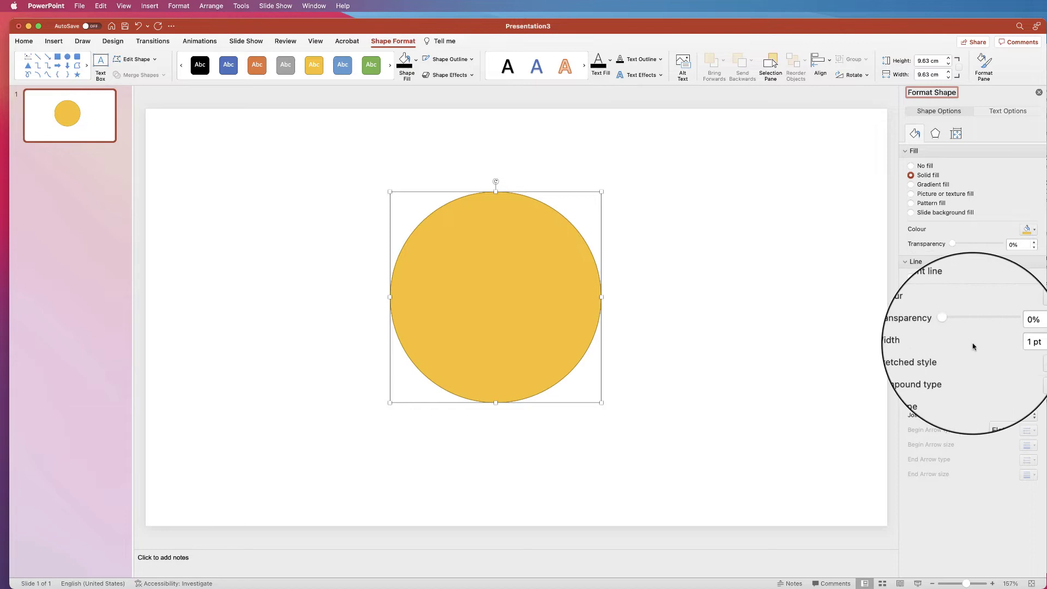
Step: Set the circle's line width to 10 pt
{"action": "double_click", "coordinate": [1013, 344]}
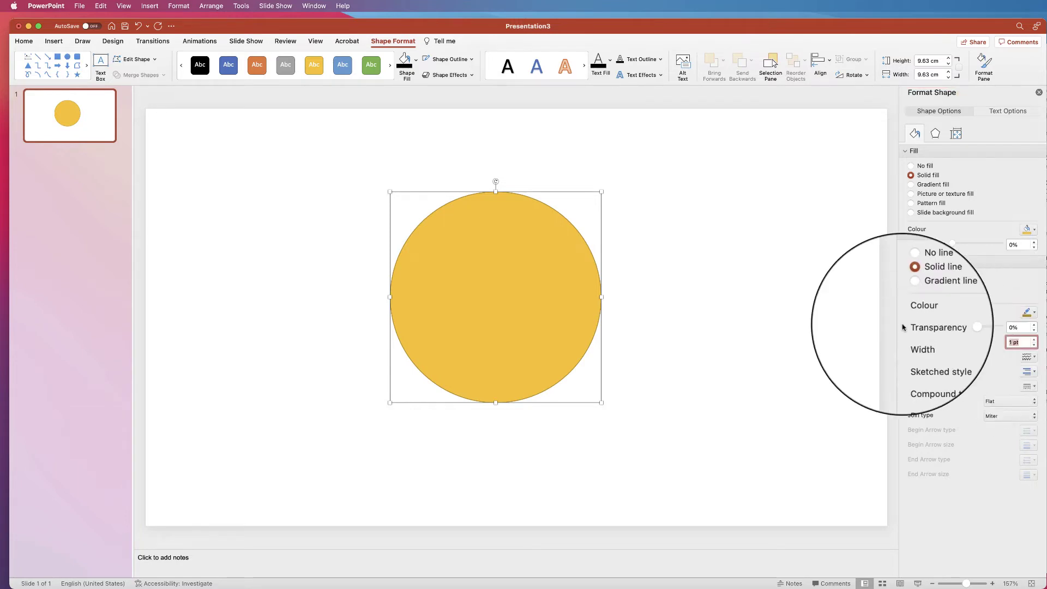
{"action": "type", "text": "10"}
{"action": "key", "text": "Return"}
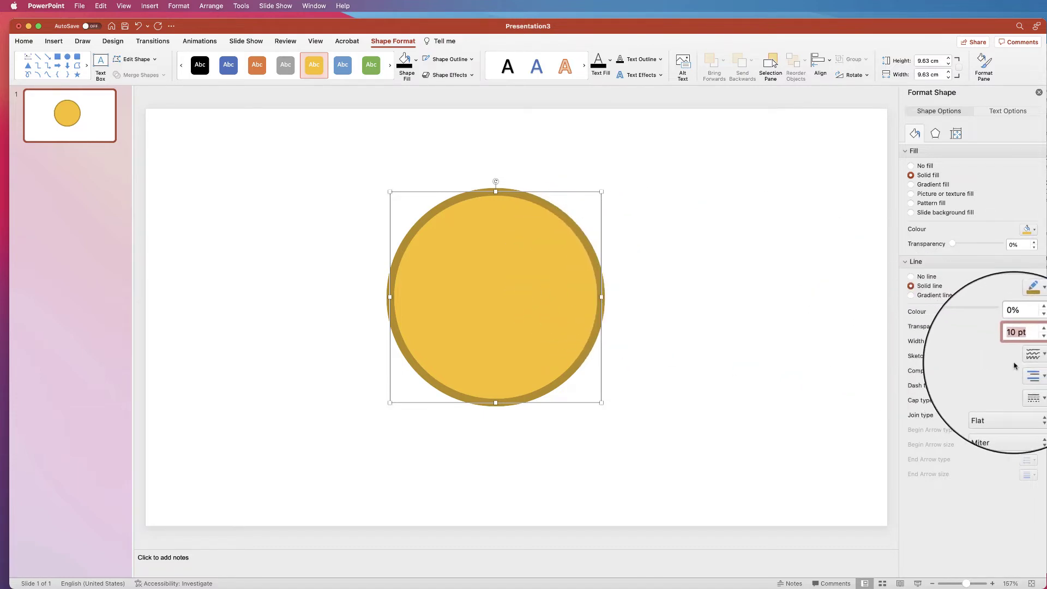
Step: Try two hand-drawn sketched styles on the circle's outline and restore a plain outline 1 pt wide
{"action": "left_click", "coordinate": [1035, 359]}
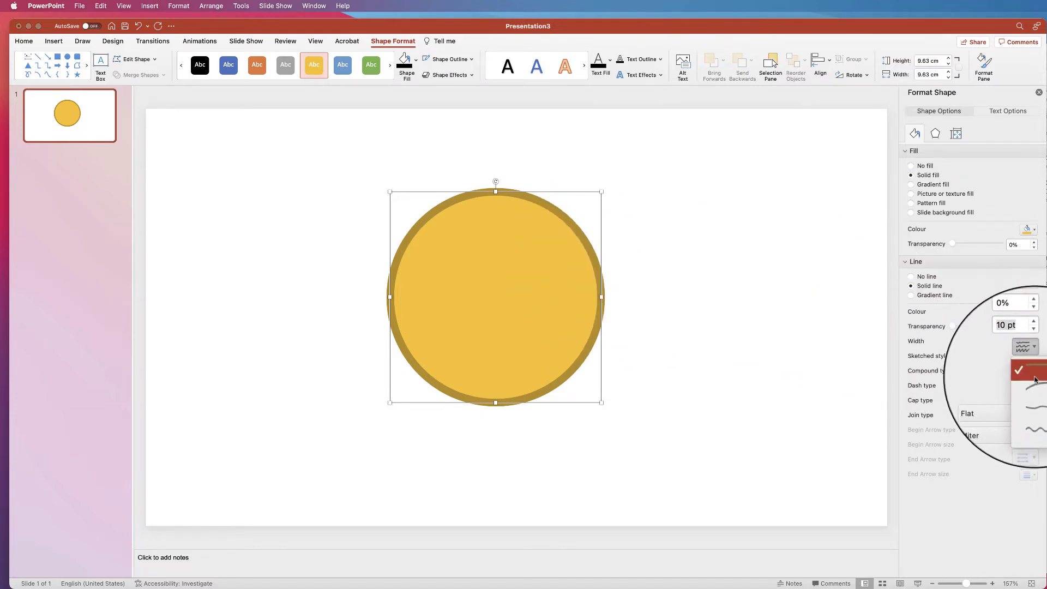
{"action": "left_click", "coordinate": [1033, 404]}
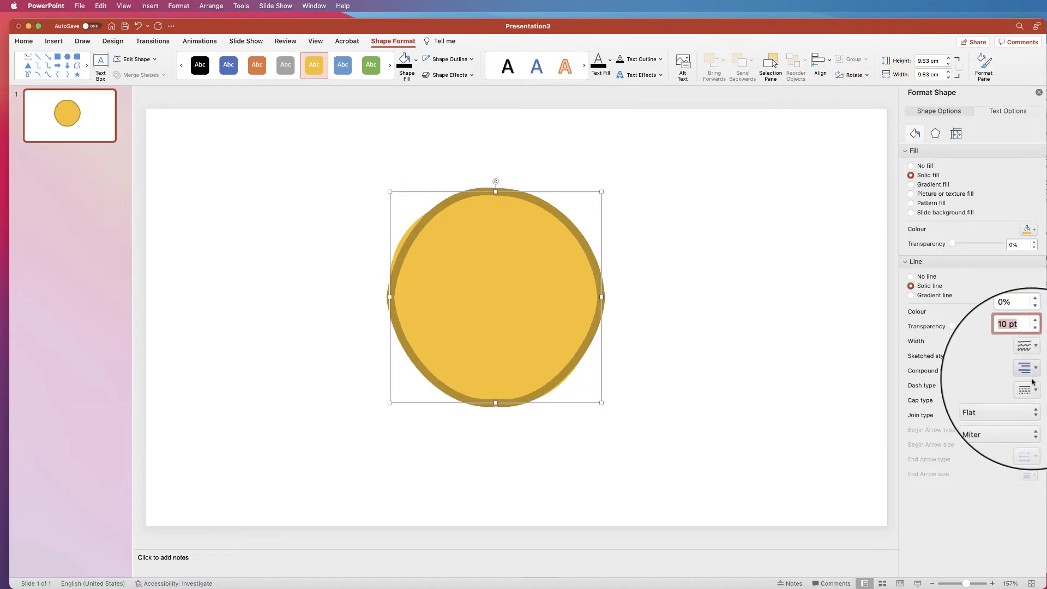
{"action": "left_click", "coordinate": [1035, 357]}
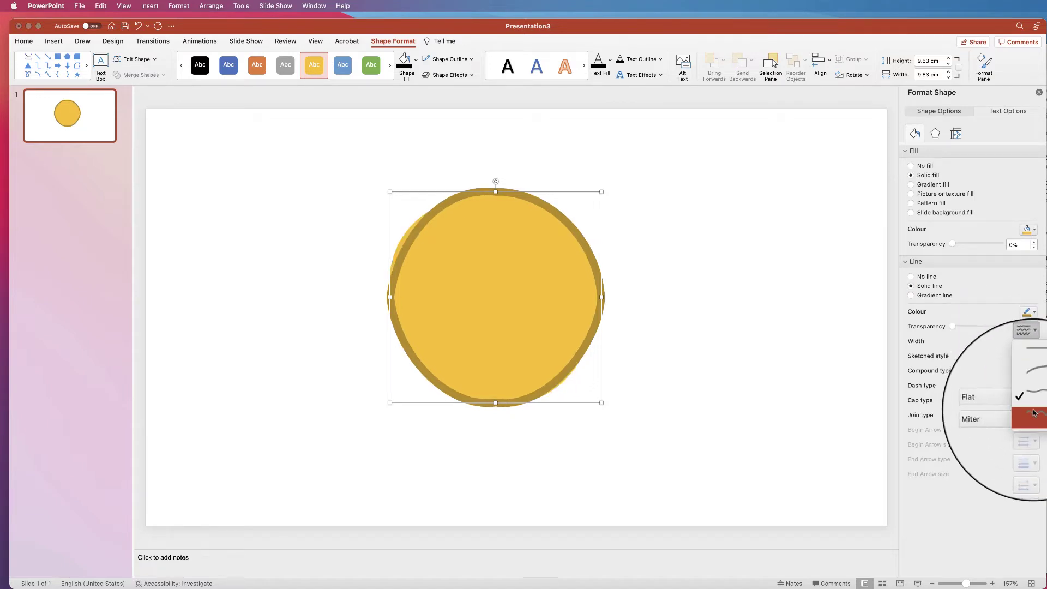
{"action": "left_click", "coordinate": [1035, 412]}
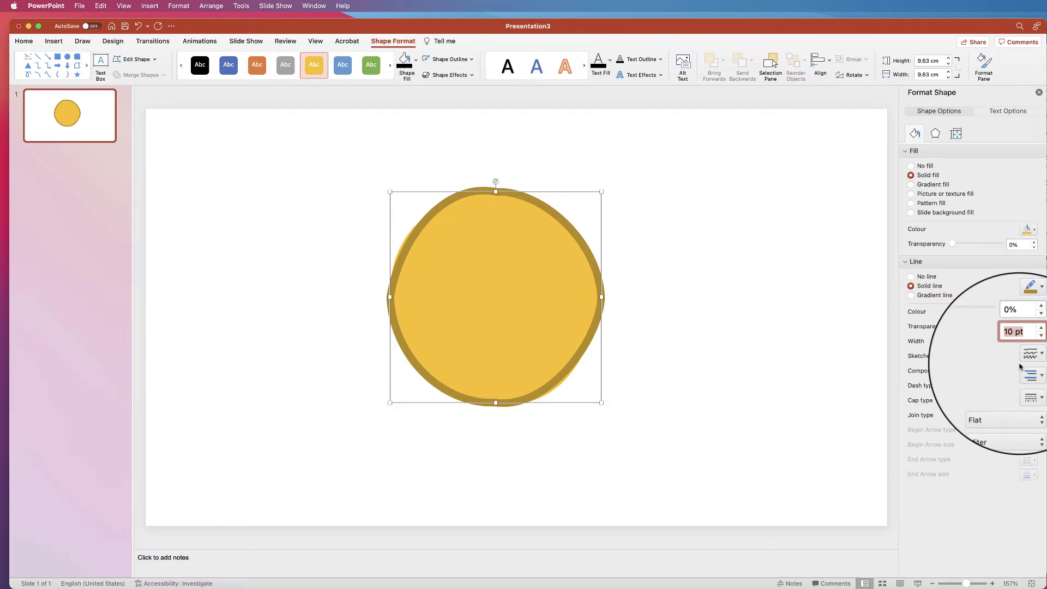
{"action": "type", "text": "1"}
{"action": "key", "text": "Return"}
Step: Apply a thick-thin compound type to the circle's outline, previewing it at 10 pt before setting the width to 1 pt
{"action": "left_click", "coordinate": [1028, 368]}
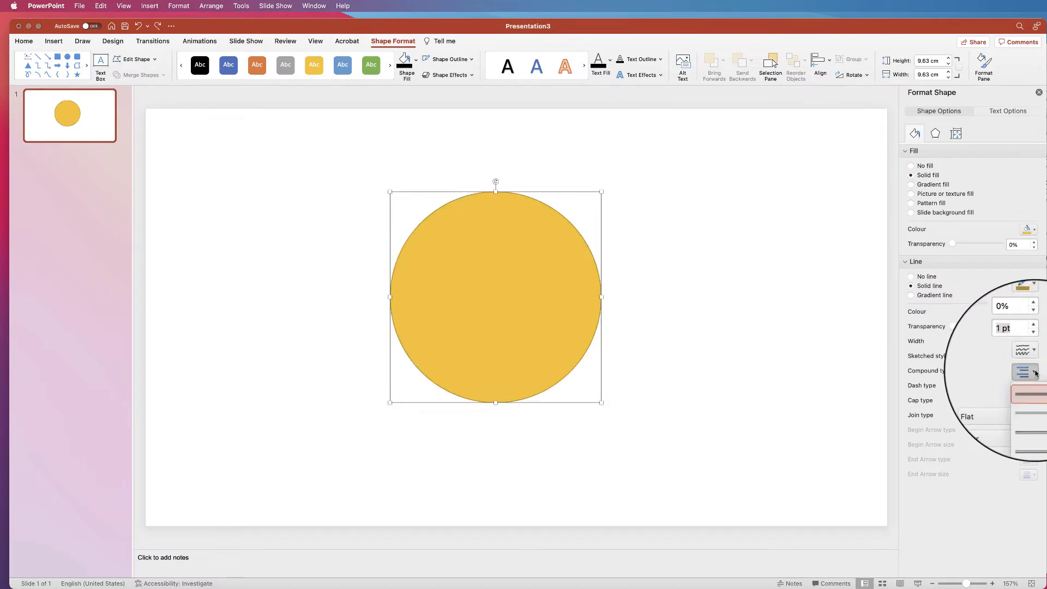
{"action": "left_click", "coordinate": [1031, 406]}
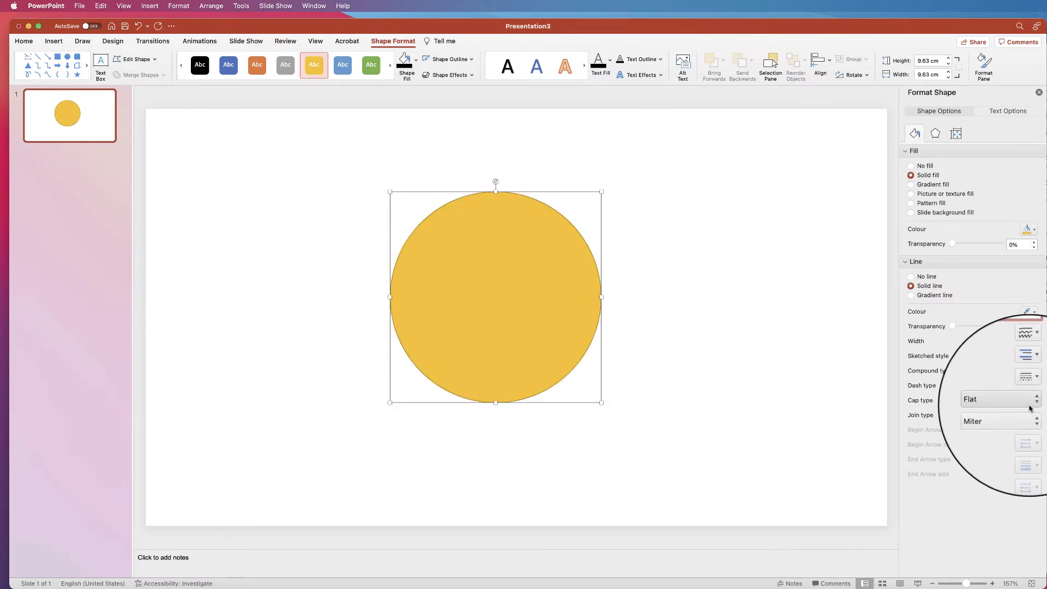
{"action": "type", "text": "1"}
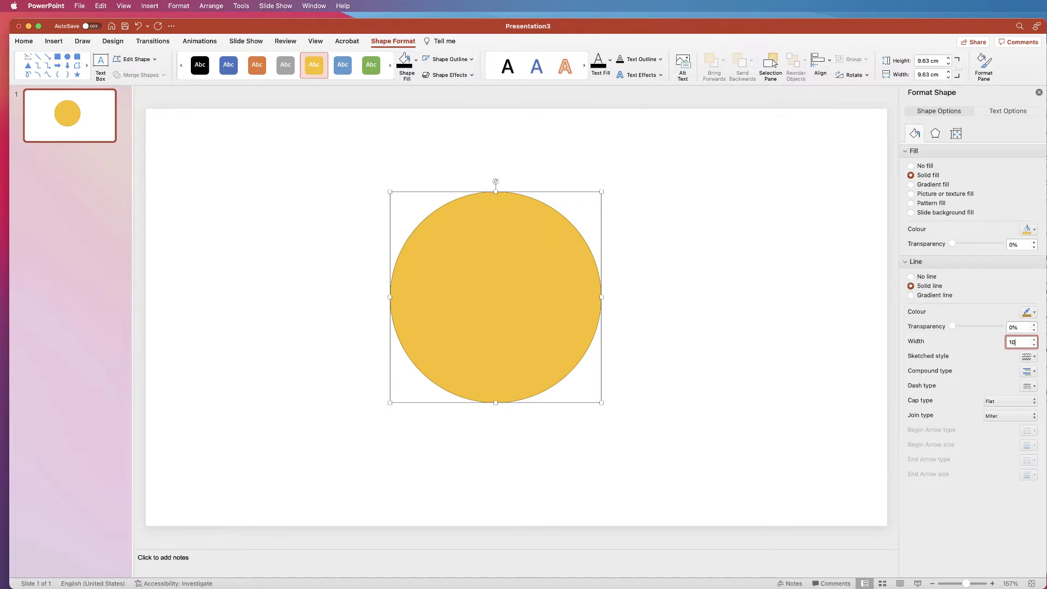
{"action": "type", "text": "0"}
{"action": "key", "text": "Return"}
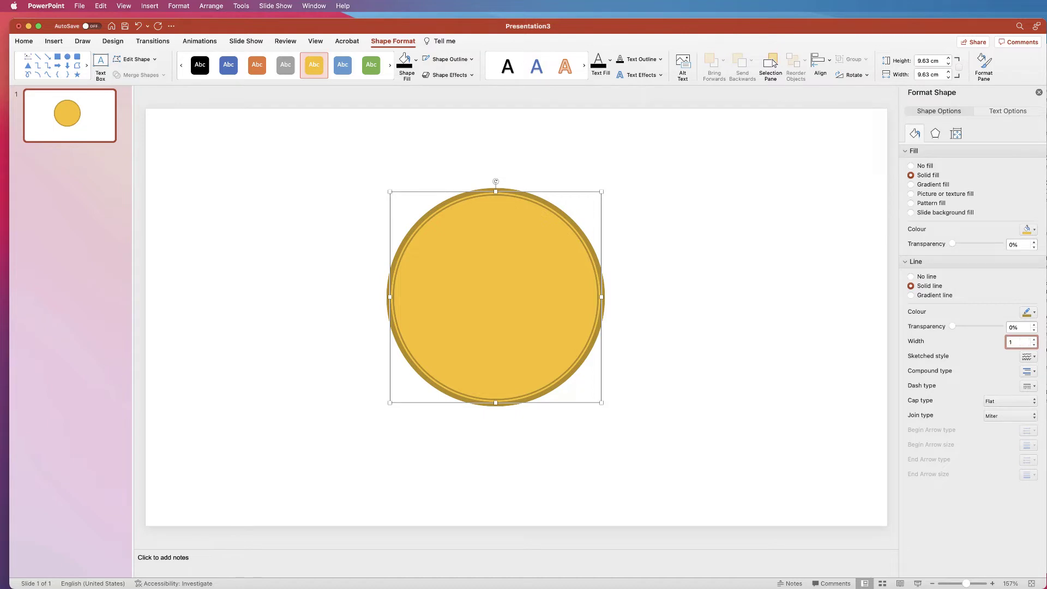
{"action": "key", "text": "Return"}
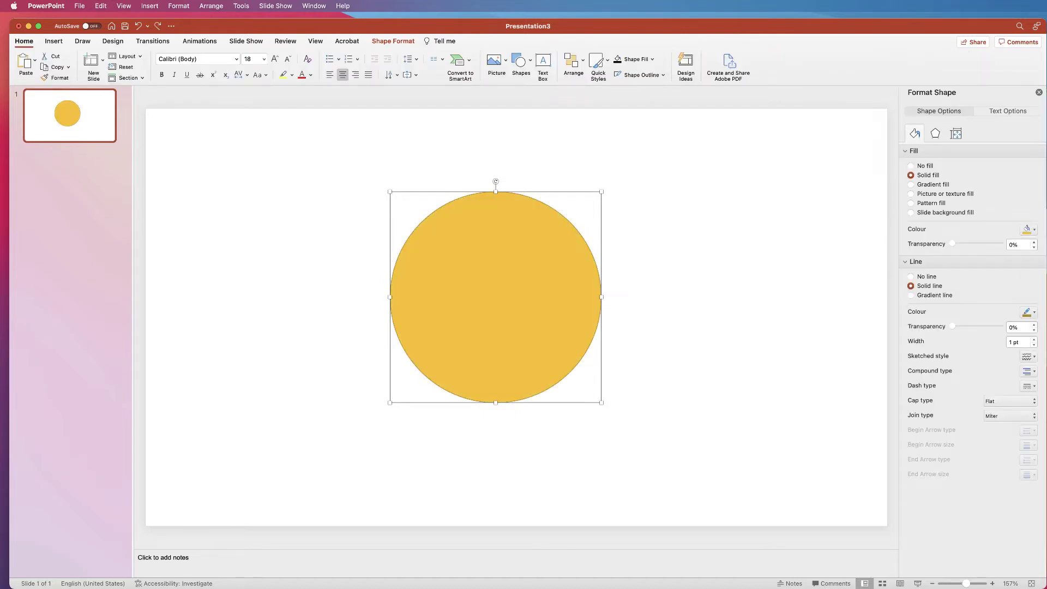
Step: Change the circle's solid fill to a light grey theme colour
{"action": "left_click", "coordinate": [1034, 230]}
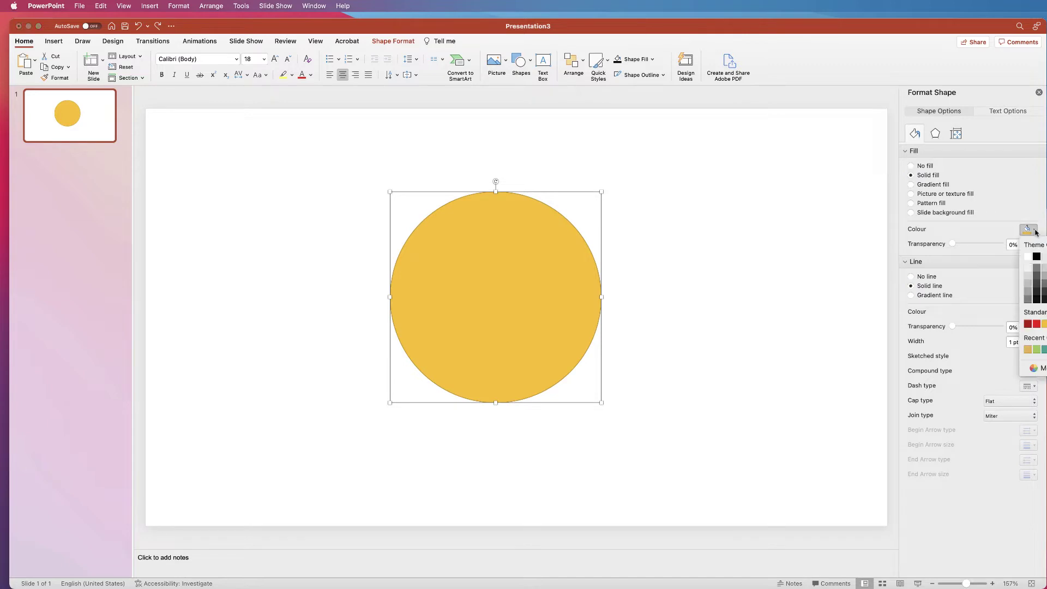
{"action": "left_click", "coordinate": [1028, 277]}
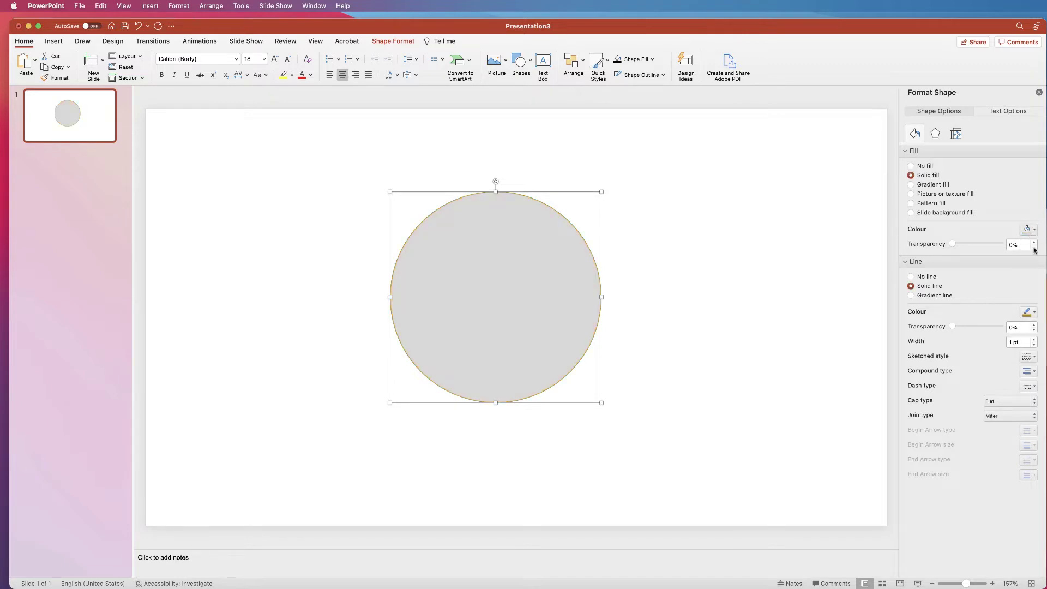
Step: Make the circle's outline black and place a duplicate of the circle to its upper right
{"action": "left_click", "coordinate": [1035, 313]}
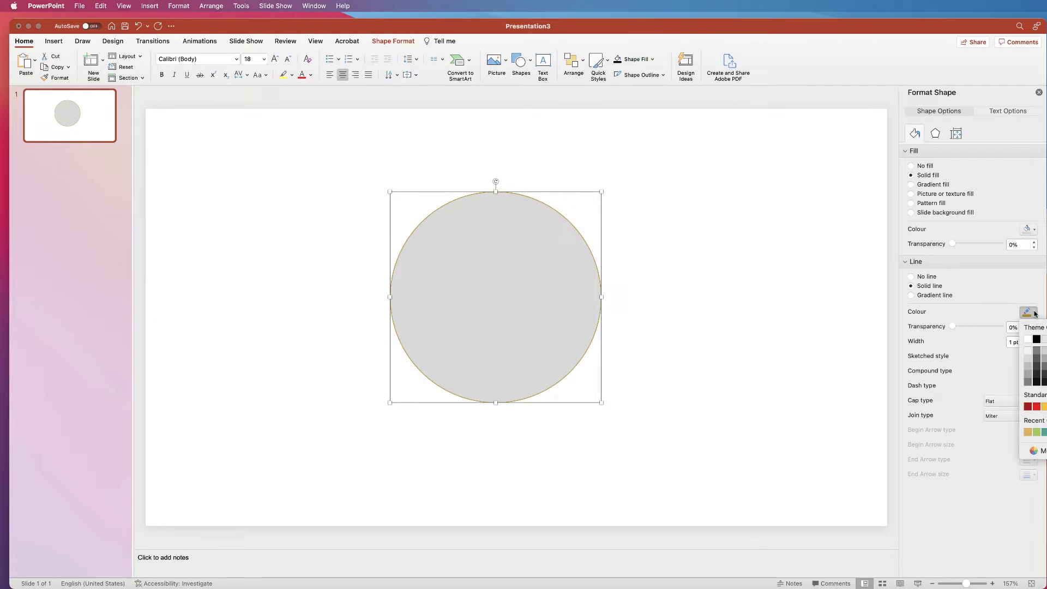
{"action": "left_click", "coordinate": [1036, 339]}
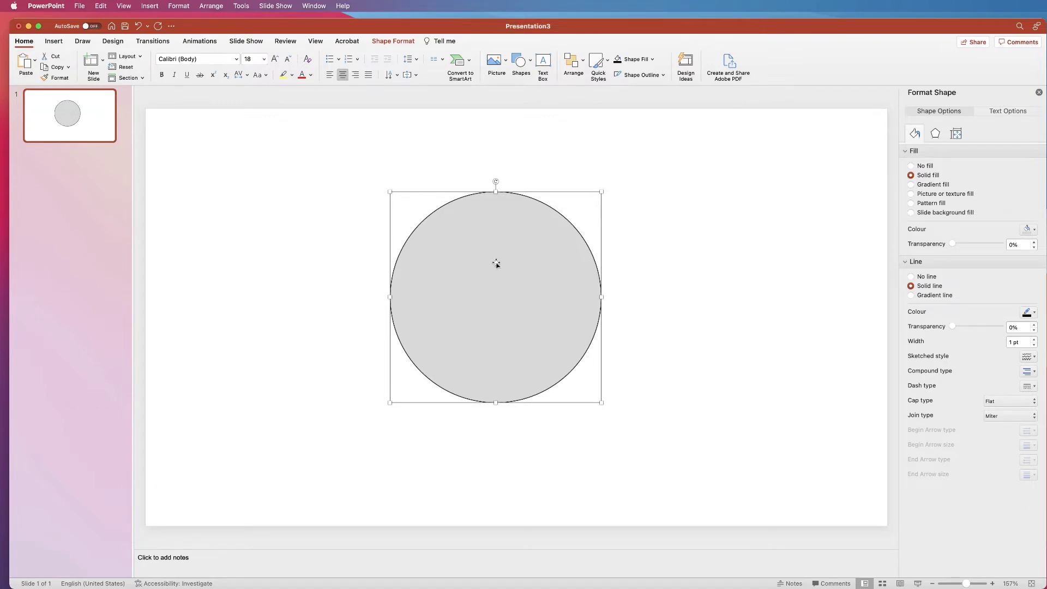
{"action": "left_click_drag", "start_coordinate": [493, 265], "coordinate": [734, 220]}
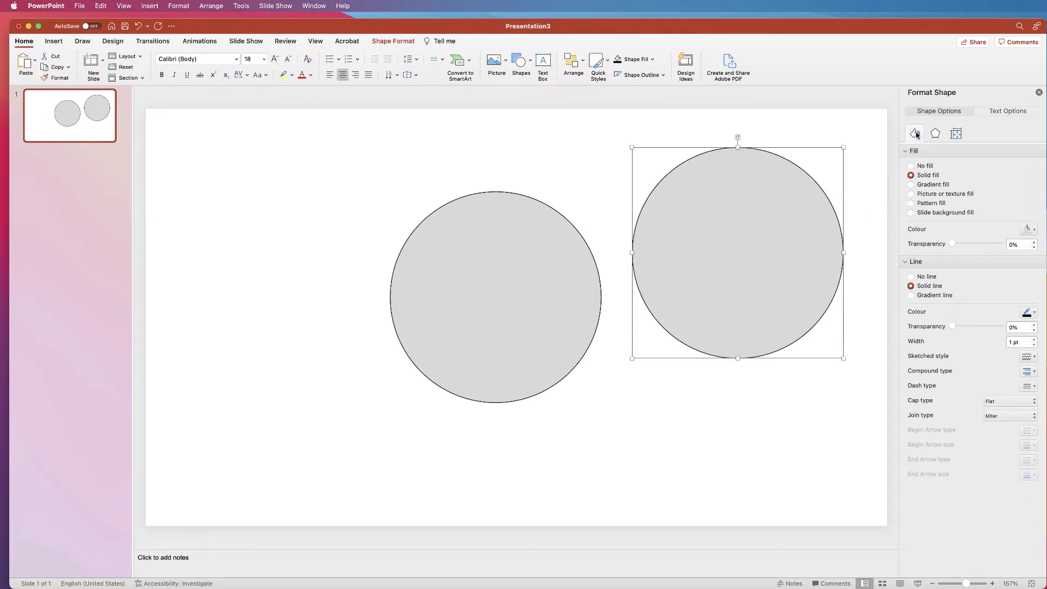
Step: Remove the duplicate circle's fill, then enlarge it into an outer ring centred around the grey circle
{"action": "left_click", "coordinate": [910, 167]}
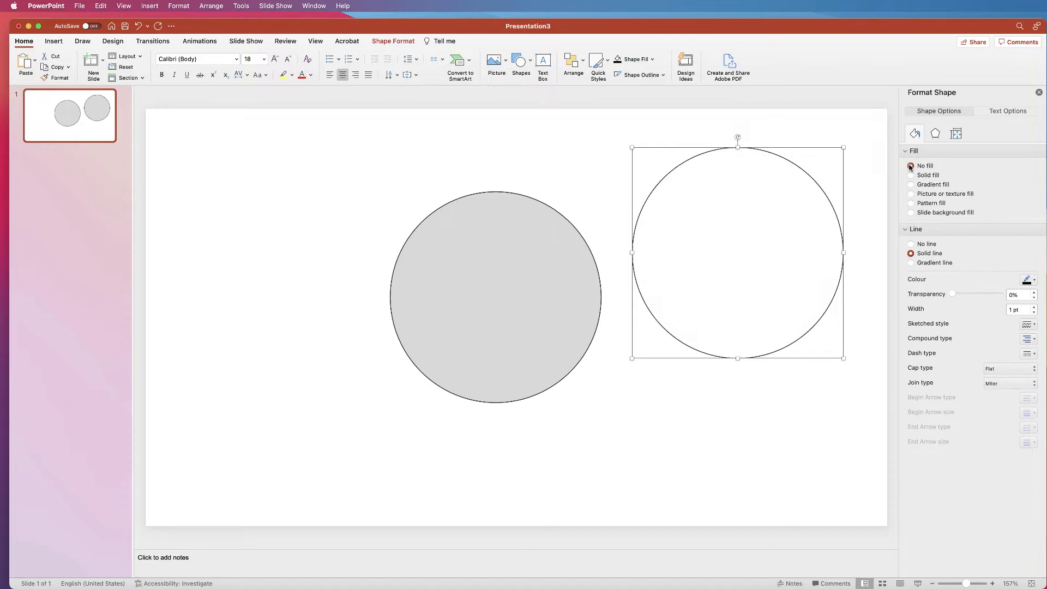
{"action": "left_click_drag", "start_coordinate": [753, 148], "coordinate": [747, 150]}
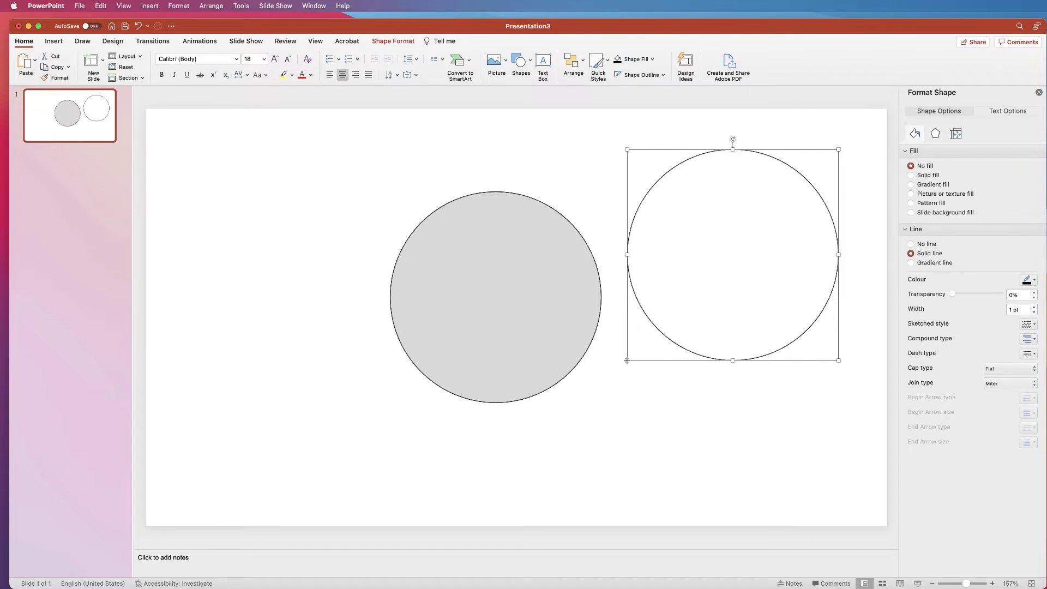
{"action": "left_click_drag", "start_coordinate": [627, 360], "coordinate": [530, 457]}
{"action": "left_click", "coordinate": [671, 286]}
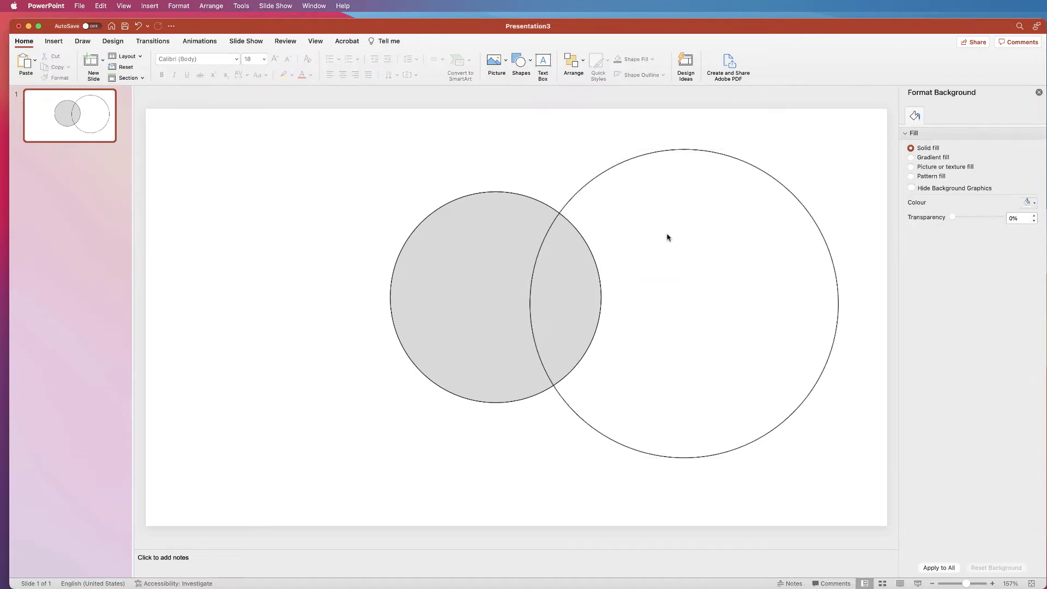
{"action": "left_click", "coordinate": [681, 148]}
{"action": "left_click_drag", "start_coordinate": [602, 141], "coordinate": [505, 140]}
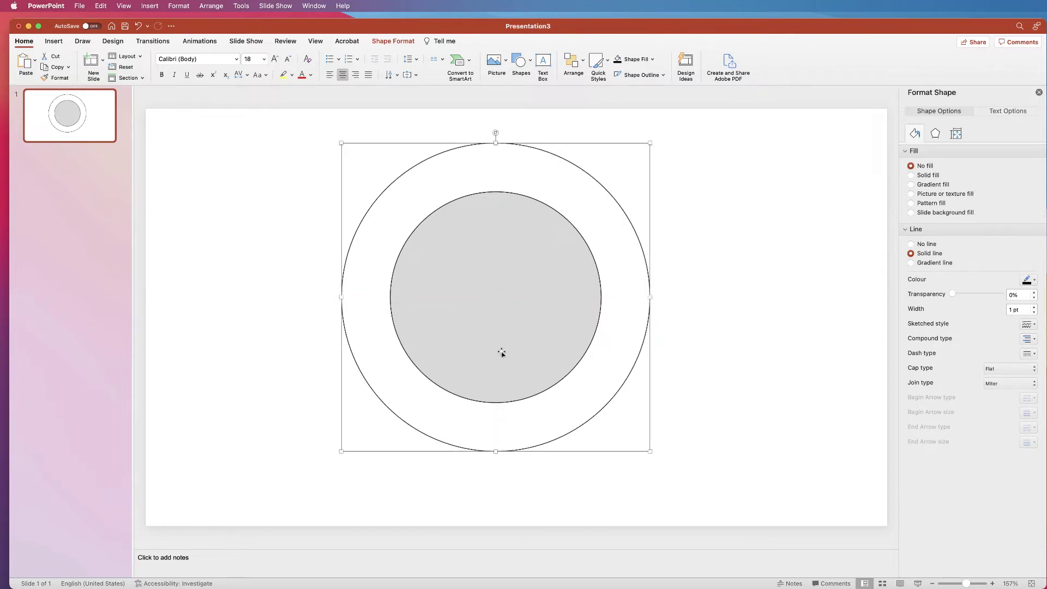
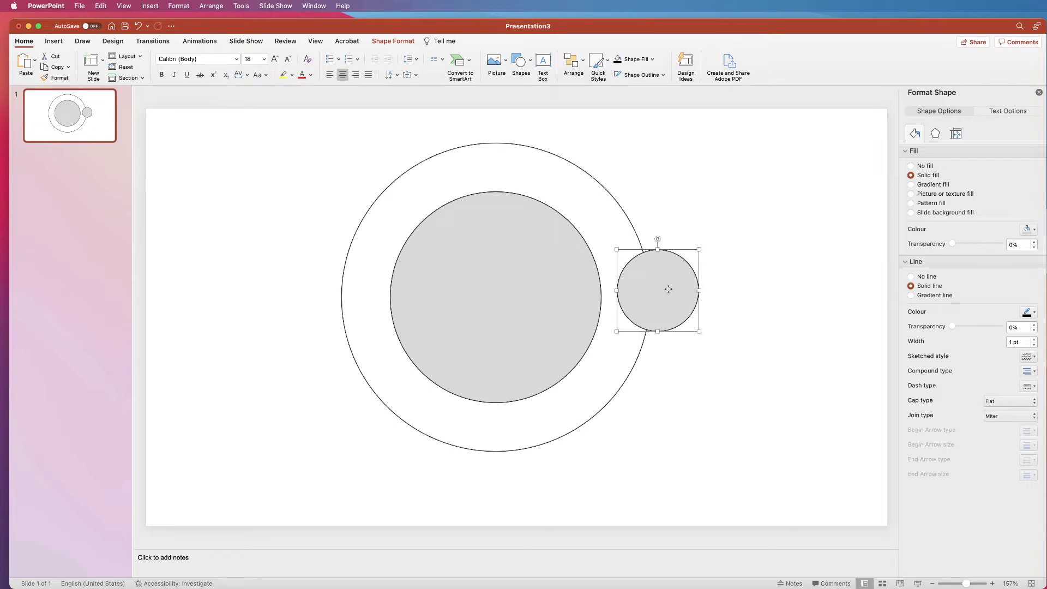
Step: Place the small grey circle over the outer ring's right edge and slightly enlarge the ring, recentring it around the large grey circle
{"action": "left_click_drag", "start_coordinate": [668, 288], "coordinate": [656, 302]}
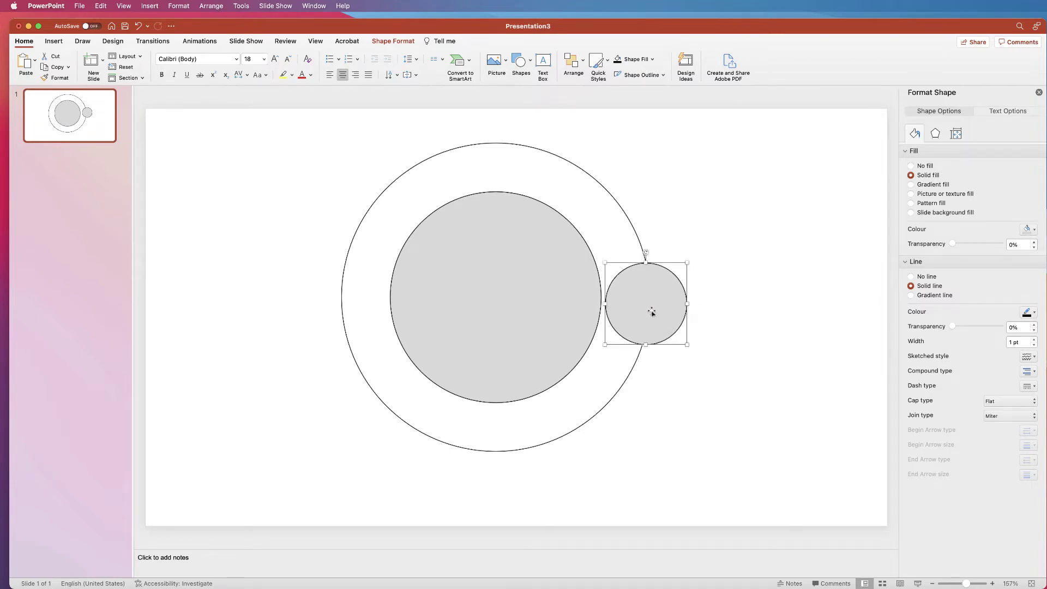
{"action": "left_click", "coordinate": [589, 176]}
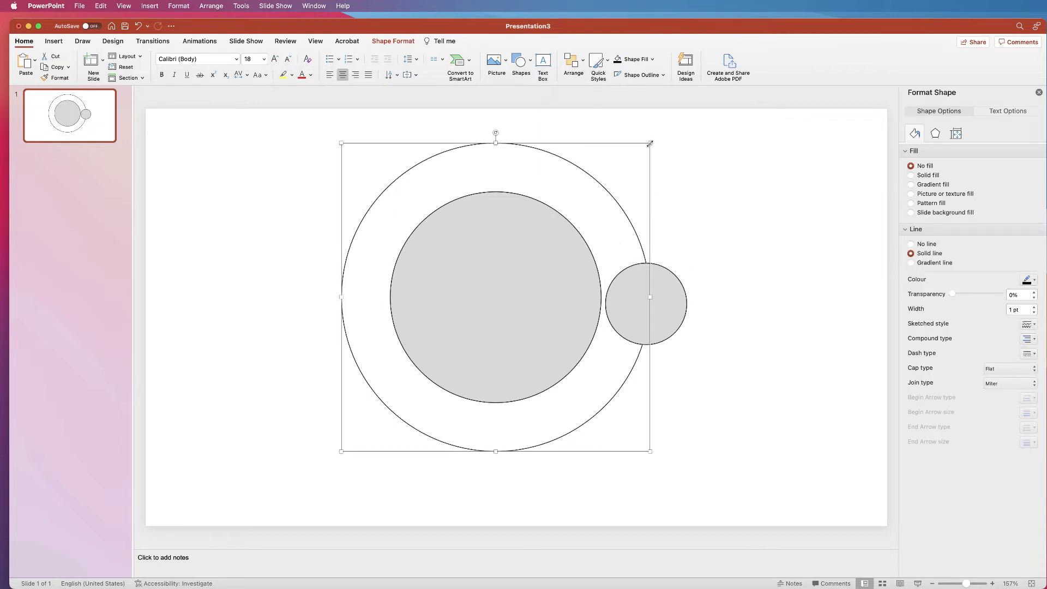
{"action": "left_click_drag", "start_coordinate": [650, 142], "coordinate": [656, 136]}
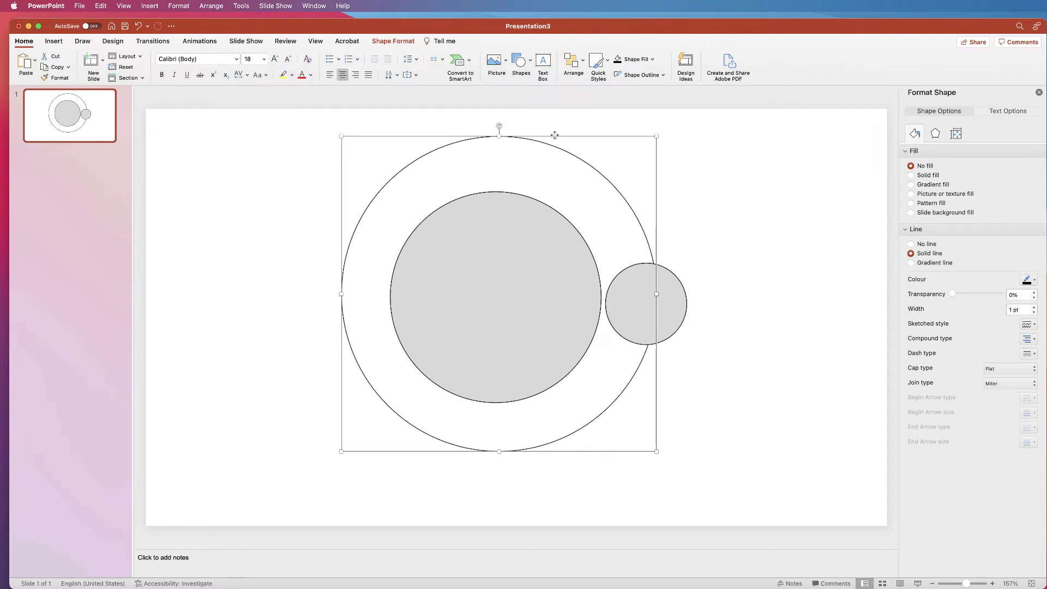
{"action": "left_click_drag", "start_coordinate": [555, 135], "coordinate": [551, 137]}
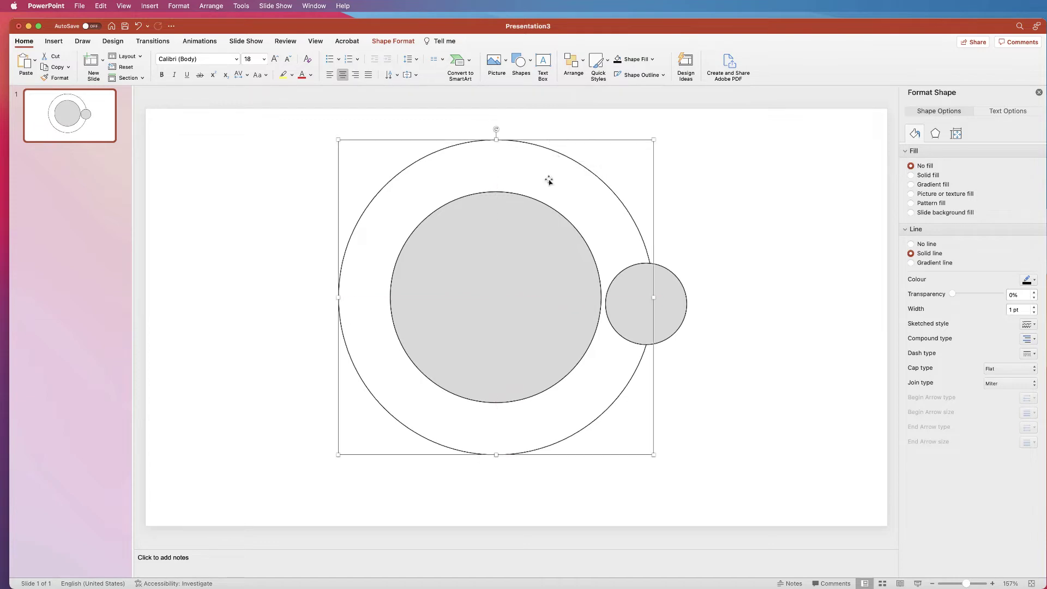
Step: Align the outer ring and the large grey circle to each other by centre and middle
{"action": "left_click", "coordinate": [506, 268], "text": "shift"}
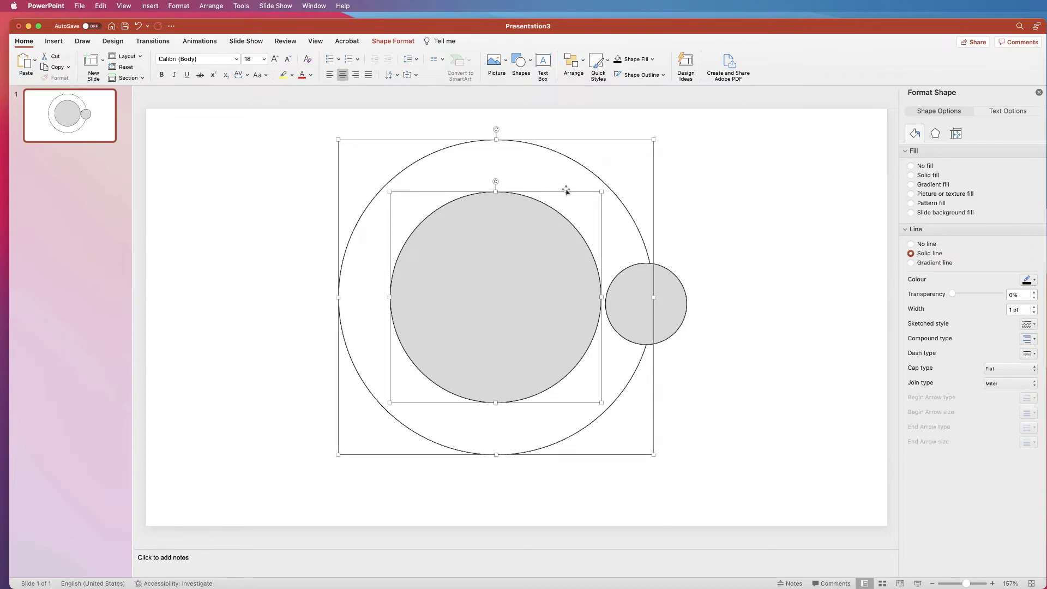
{"action": "left_click", "coordinate": [393, 41]}
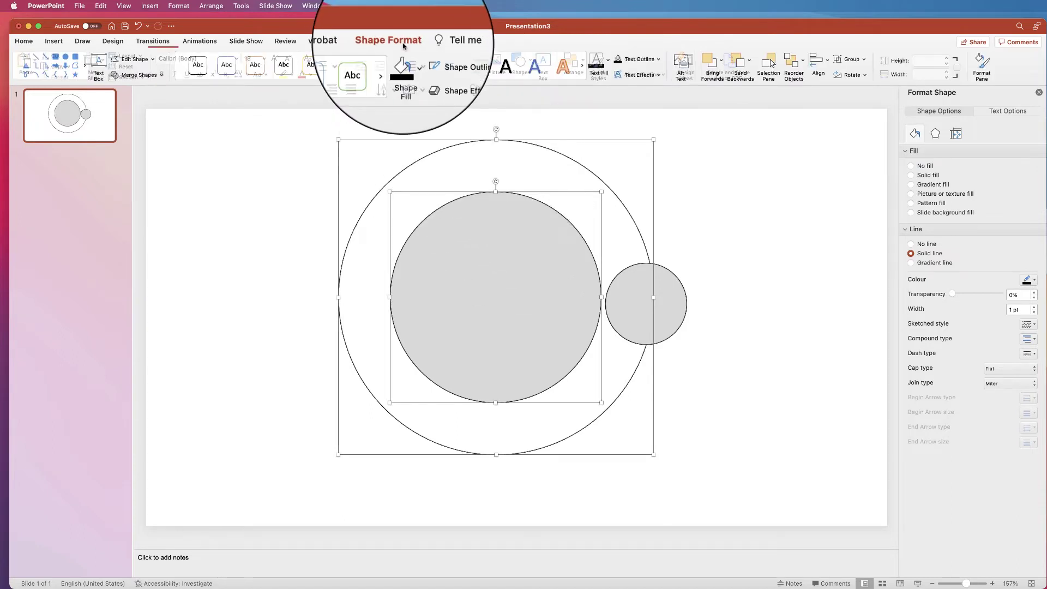
{"action": "left_click", "coordinate": [820, 66]}
{"action": "left_click", "coordinate": [837, 106]}
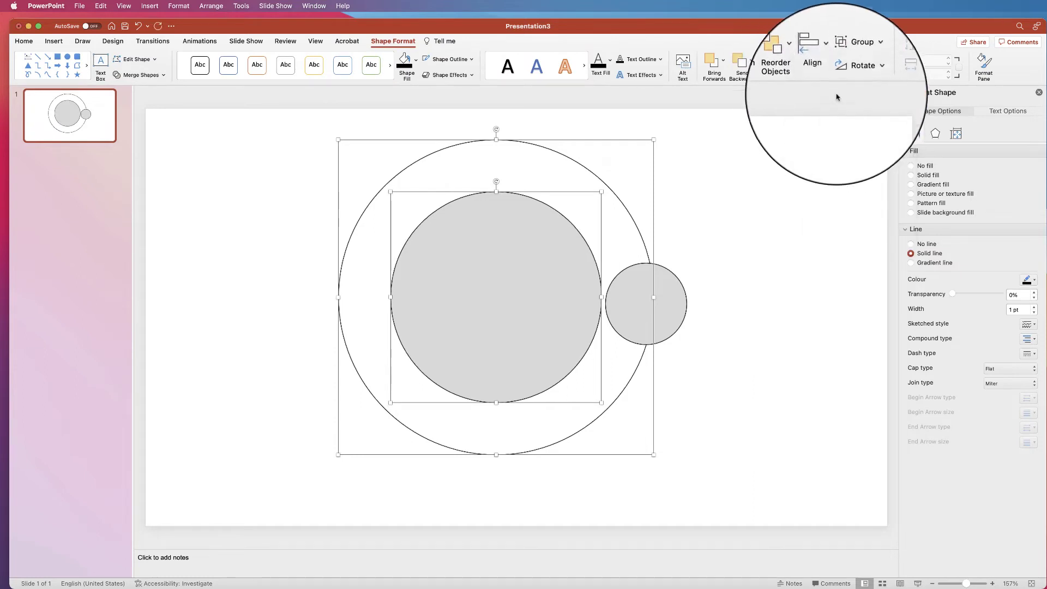
{"action": "left_click", "coordinate": [829, 63]}
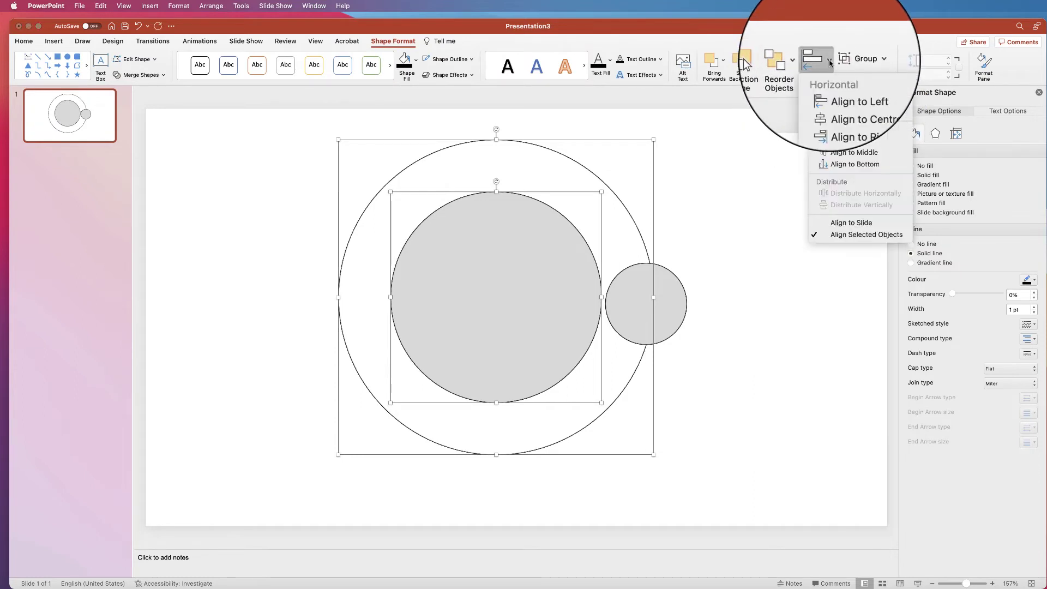
{"action": "left_click", "coordinate": [824, 156]}
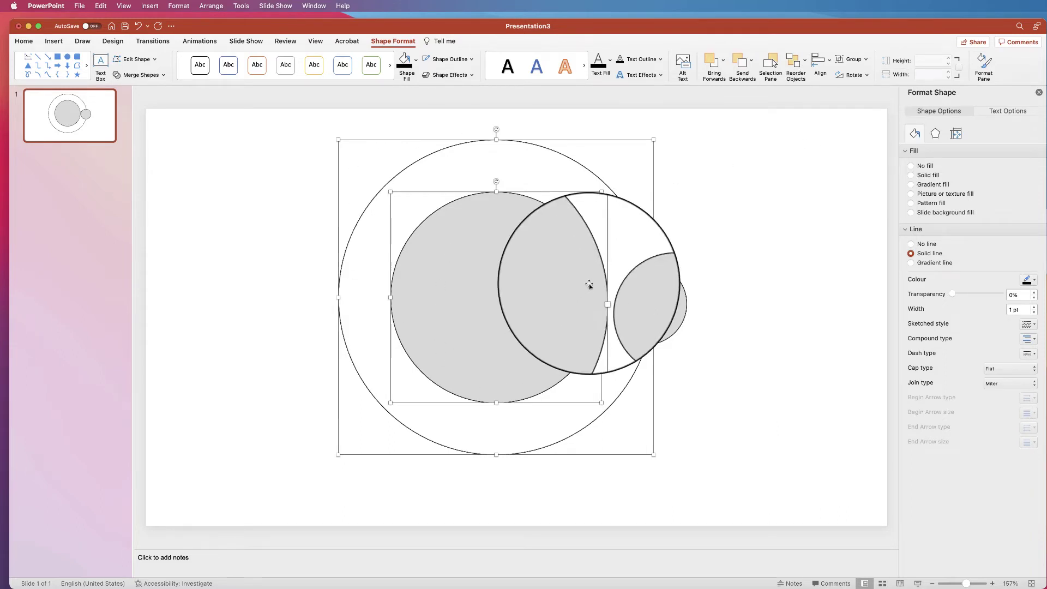
Step: Group the outer ring with the large grey circle and shift the group slightly down and right
{"action": "left_click", "coordinate": [865, 60]}
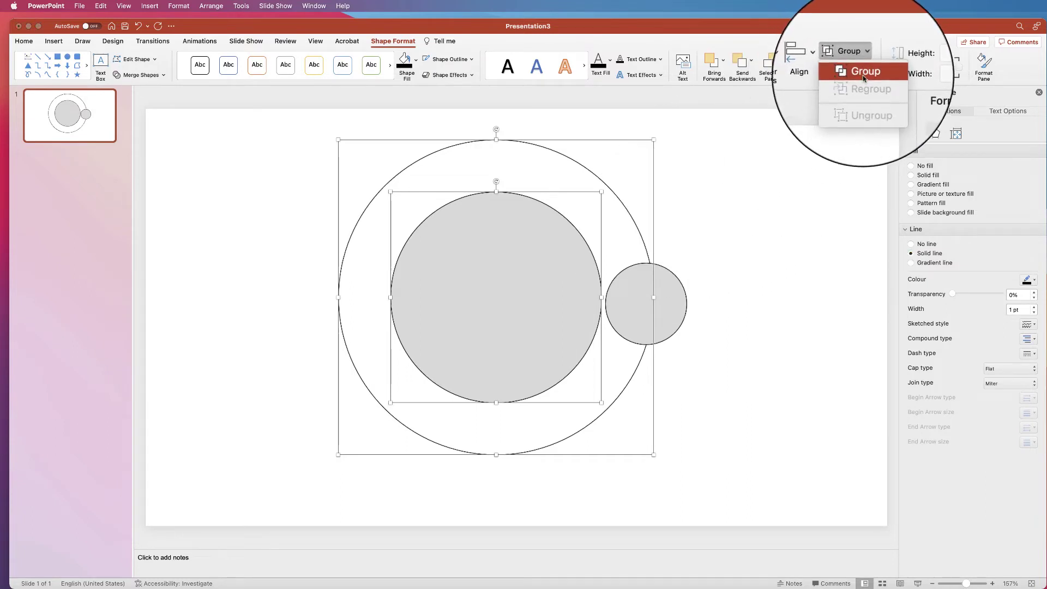
{"action": "left_click", "coordinate": [862, 73]}
{"action": "mouse_move", "coordinate": [496, 300]}
{"action": "left_mouse_down"}
{"action": "mouse_move", "coordinate": [483, 271]}
{"action": "mouse_move", "coordinate": [463, 327]}
{"action": "mouse_move", "coordinate": [466, 267]}
{"action": "mouse_move", "coordinate": [504, 280]}
{"action": "left_mouse_up"}
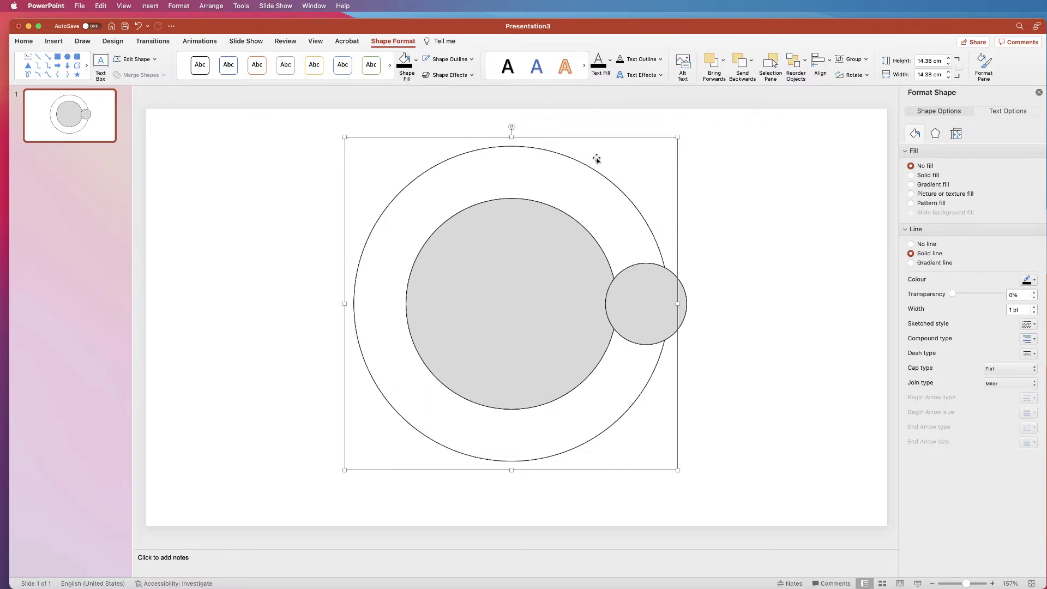
Step: Shrink the small circle to about 3.11 cm and position it on the outer ring's right edge, clear of the large grey circle
{"action": "left_click", "coordinate": [654, 306]}
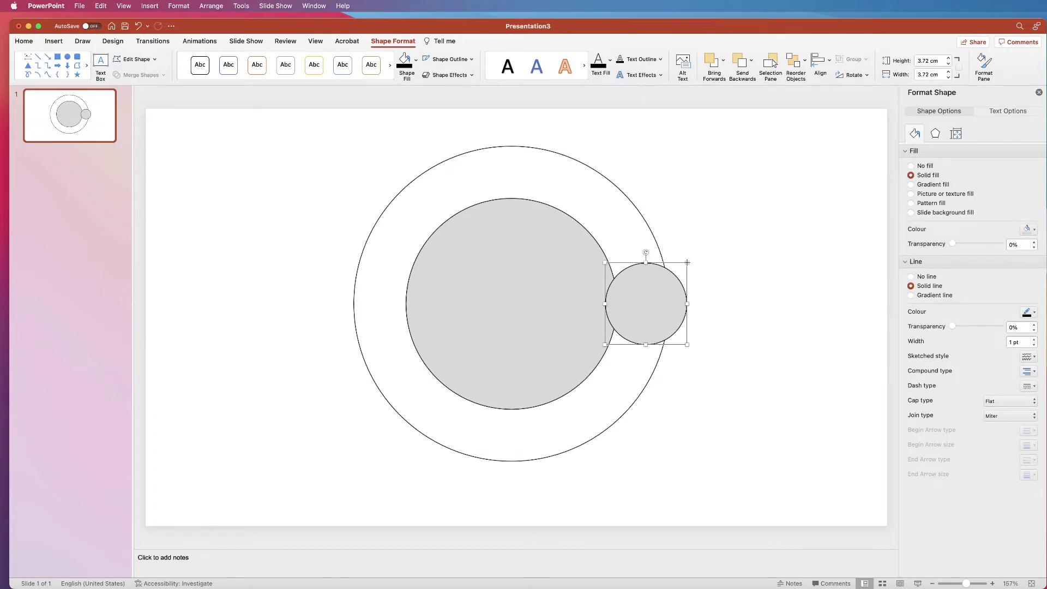
{"action": "left_click_drag", "start_coordinate": [687, 262], "coordinate": [666, 298]}
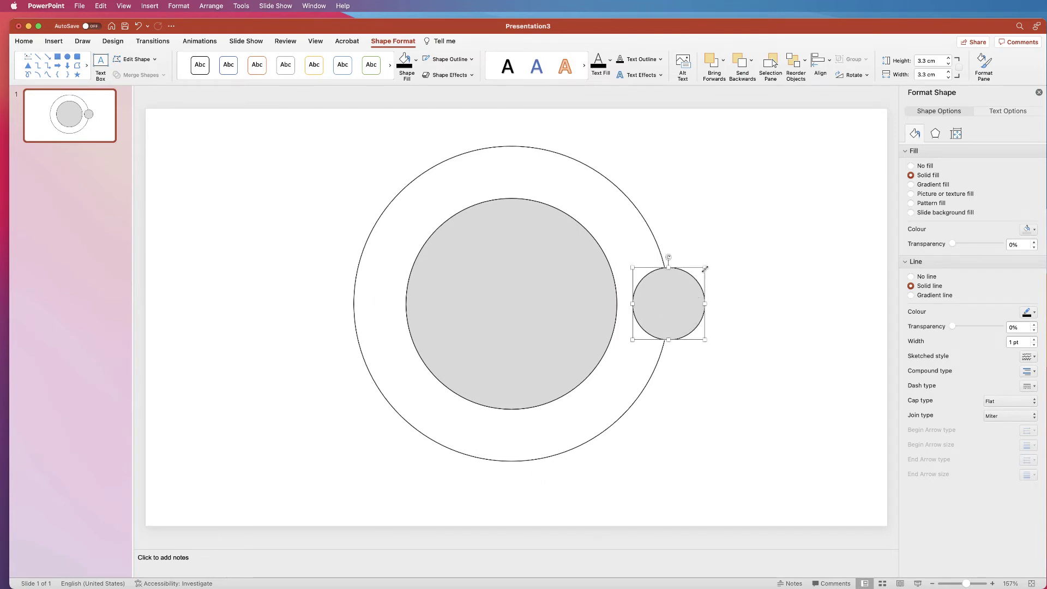
{"action": "left_click_drag", "start_coordinate": [704, 267], "coordinate": [674, 306]}
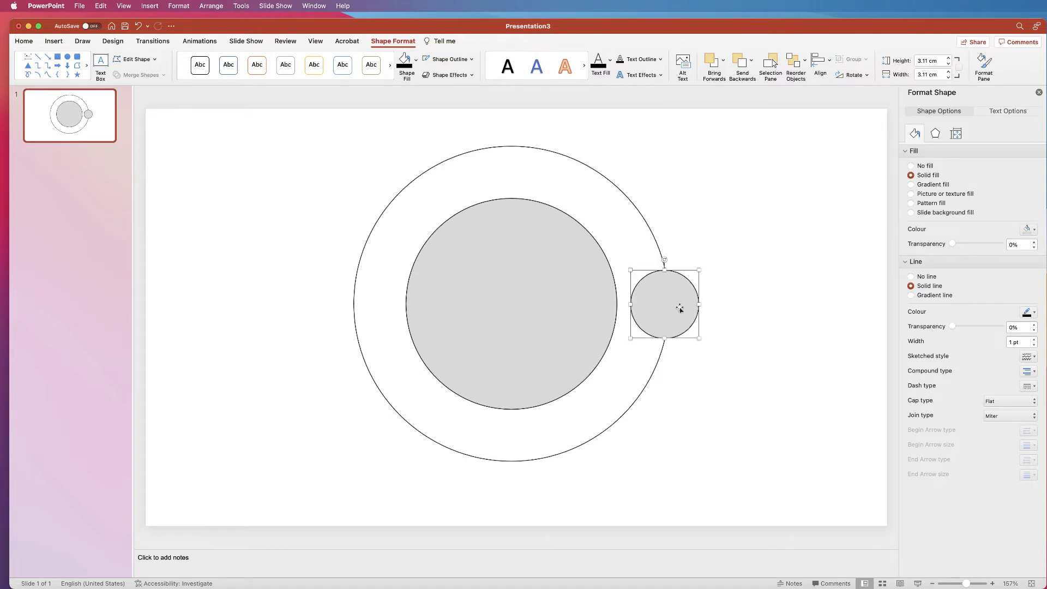